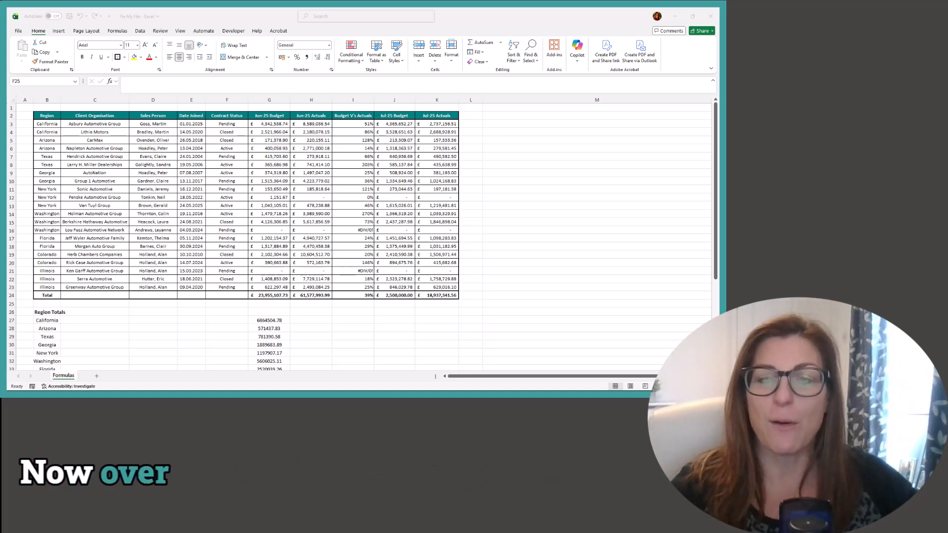
# Step: Narrow the wide blank column M so that the issue notes in column N sit beside the table
pyautogui.click(710, 377)
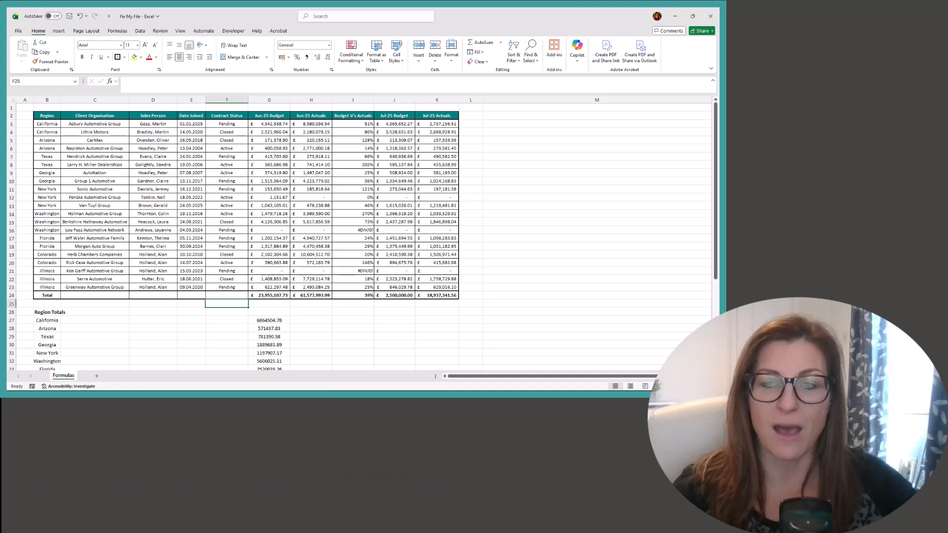
pyautogui.click(702, 376)
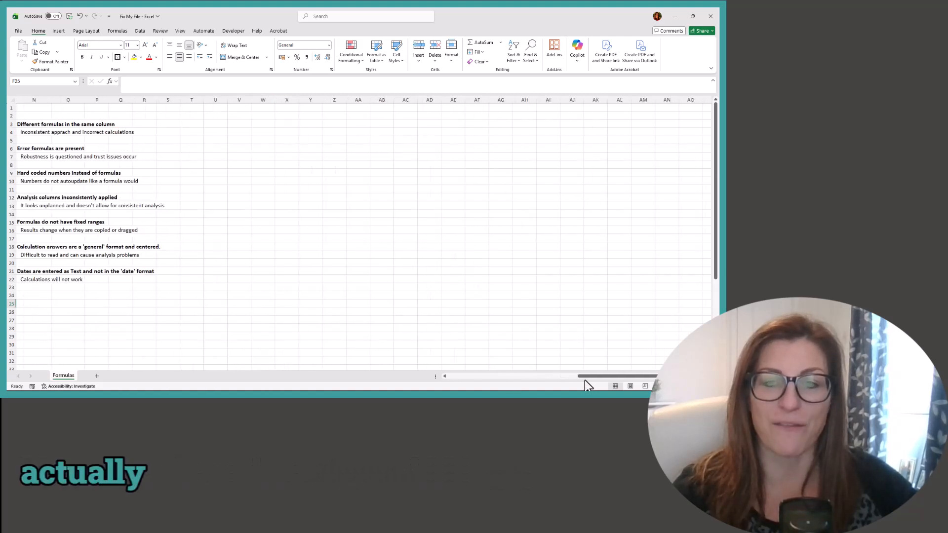
pyautogui.moveTo(589, 376); pyautogui.dragTo(517, 377)
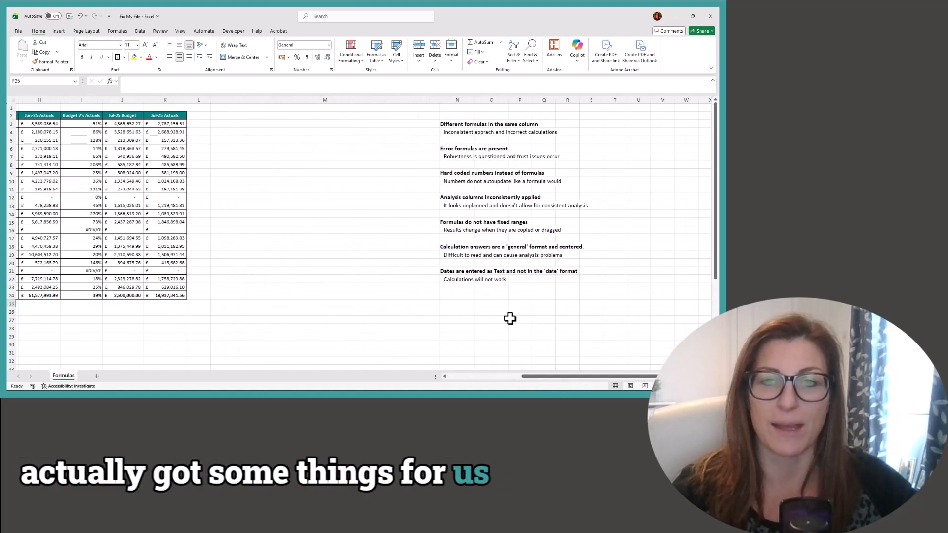
pyautogui.moveTo(441, 99); pyautogui.dragTo(230, 99)
pyautogui.moveTo(537, 378); pyautogui.dragTo(462, 377)
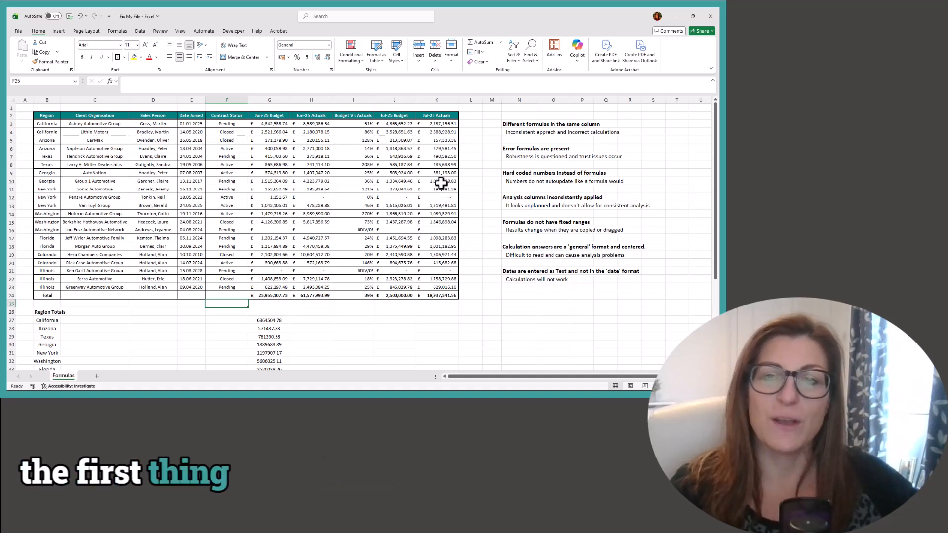
# Step: Check the formulas in the first rows of the Budget V's Actuals column against the note about different formulas in one column
pyautogui.click(510, 125)
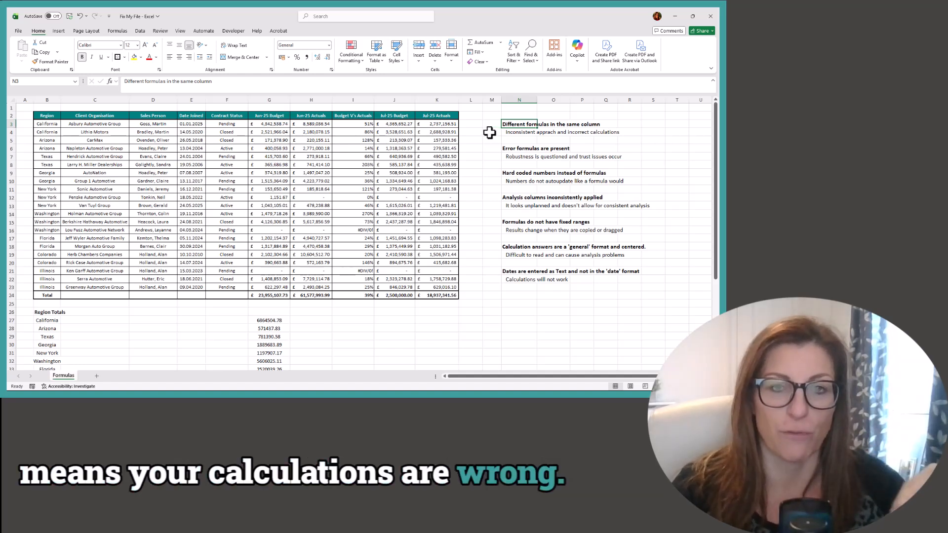
pyautogui.click(342, 126)
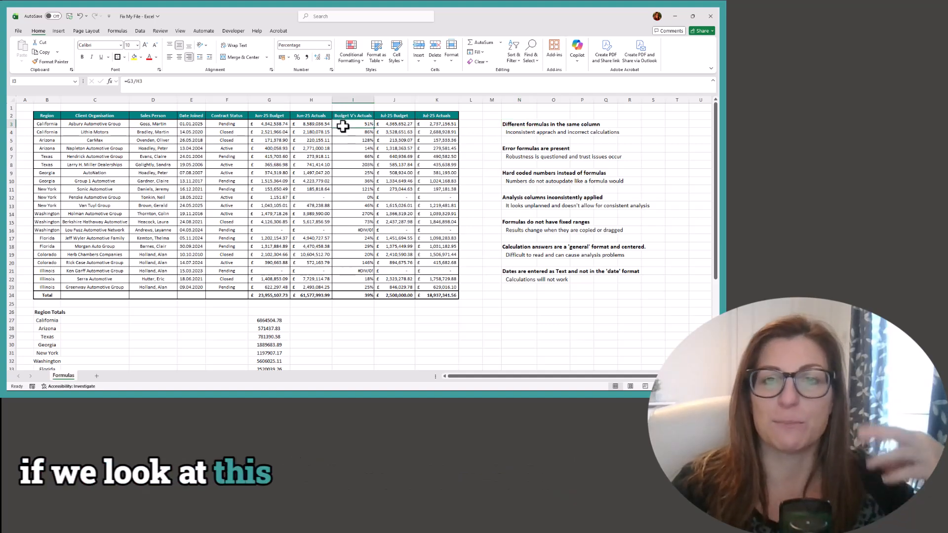
pyautogui.doubleClick(342, 125)
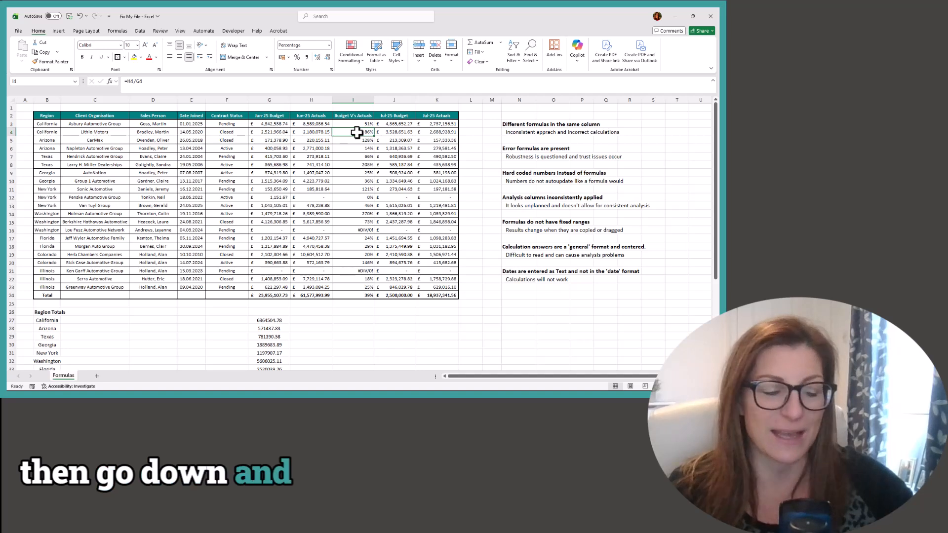
pyautogui.press('Escape')
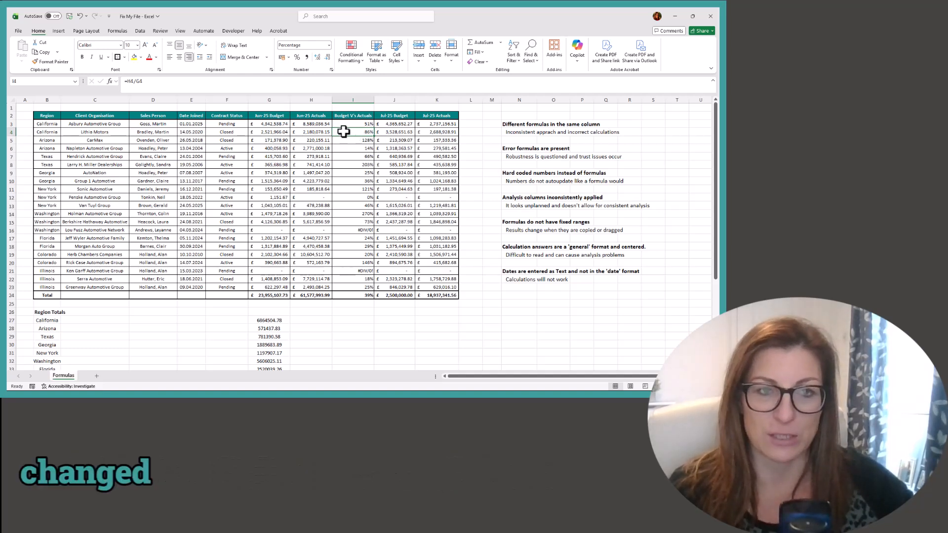
pyautogui.press('Down')
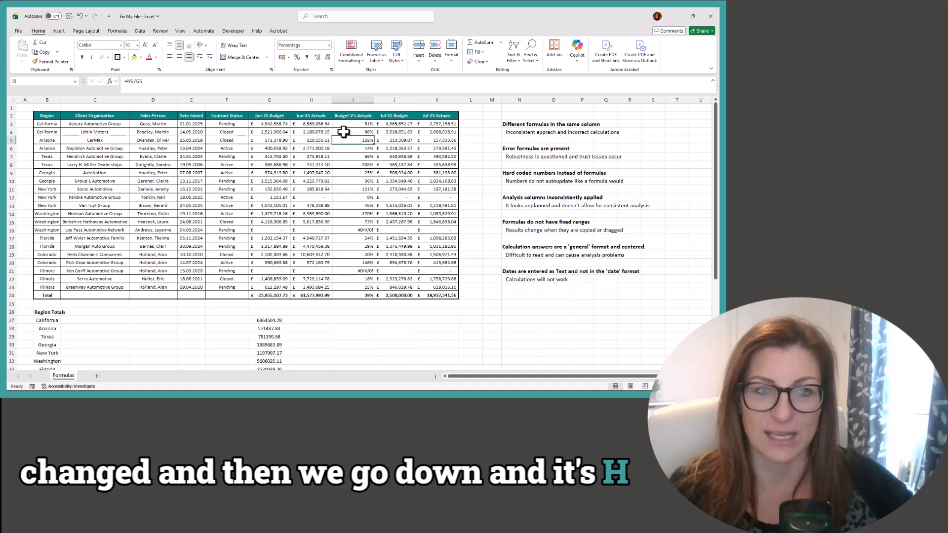
pyautogui.press('Down')
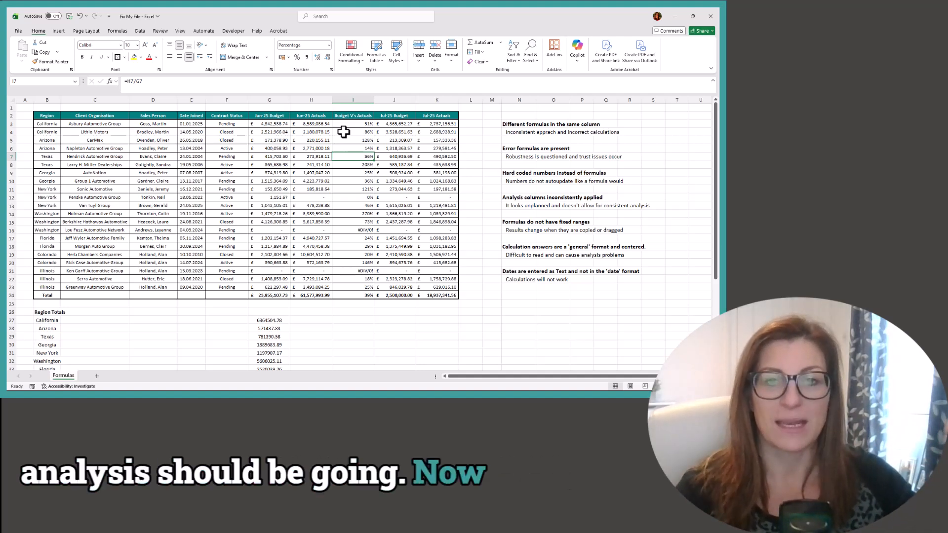
# Step: Copy the Budget V's Actuals formula from I3 and paste it as formulas only into I4:I24
pyautogui.click(349, 123)
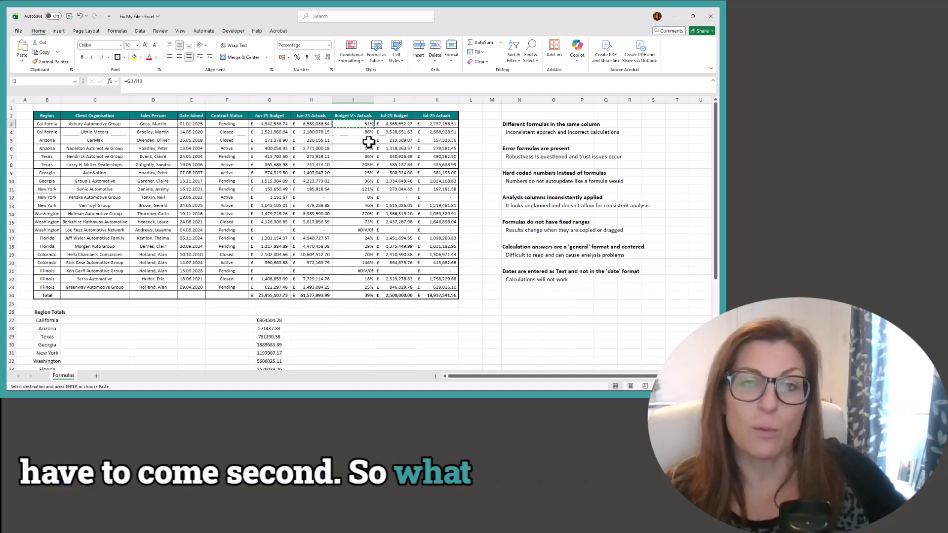
pyautogui.hotkey('ctrl', 'c')
pyautogui.moveTo(353, 131); pyautogui.dragTo(366, 291)
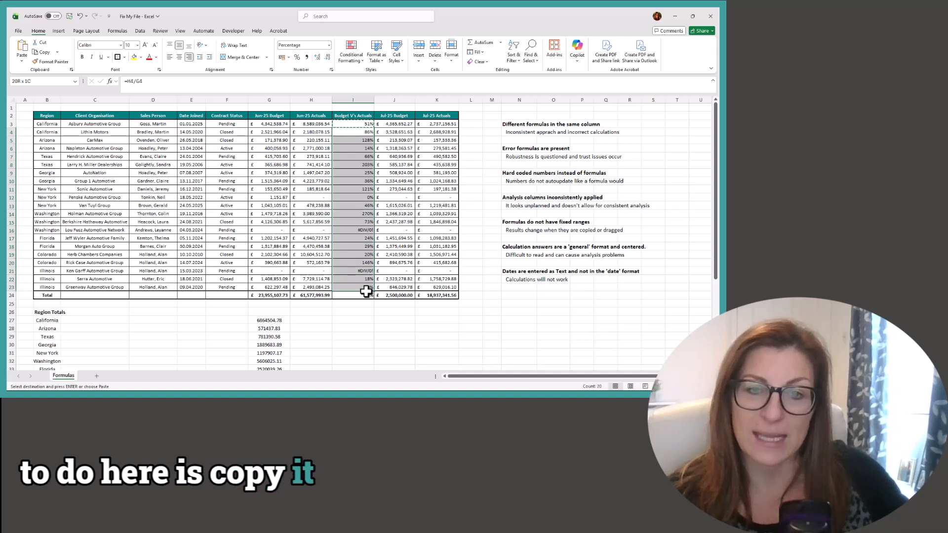
pyautogui.rightClick(341, 296)
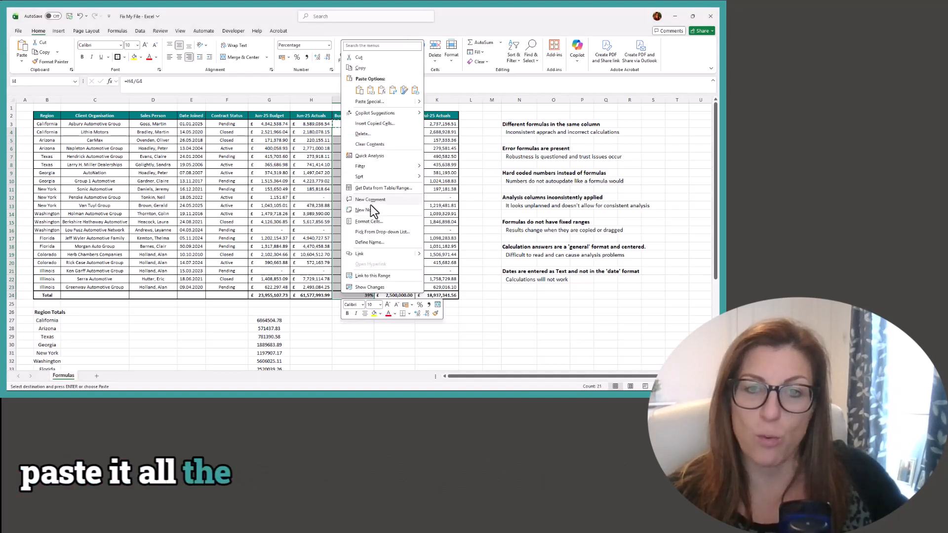
pyautogui.click(383, 92)
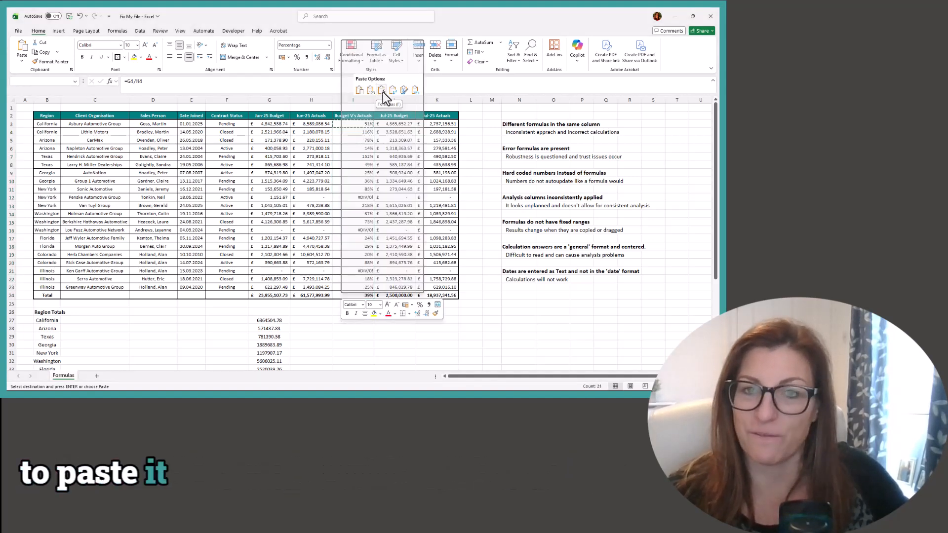
# Step: Check the formula in each row of the Budget V's Actuals column down to the Total row for consistency
pyautogui.click(363, 130)
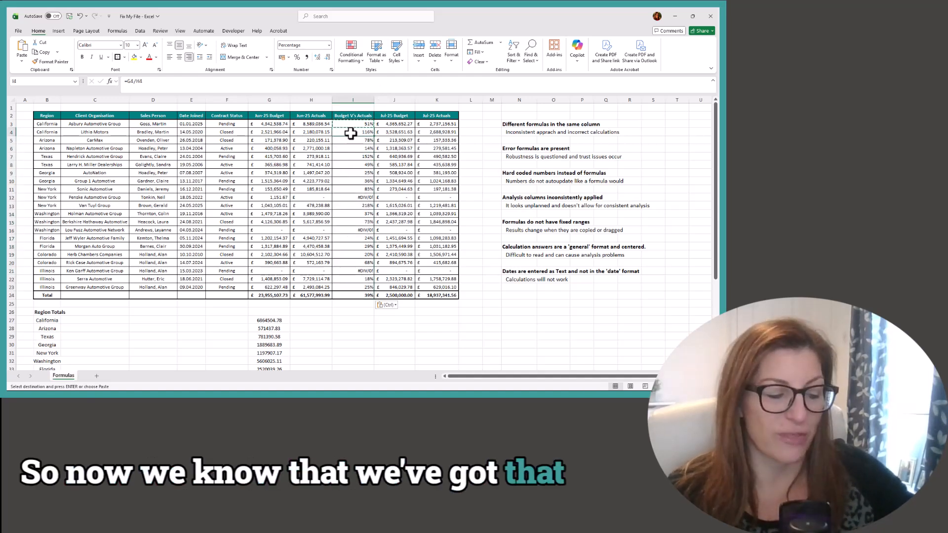
pyautogui.press('Down')
pyautogui.press('Down')
pyautogui.press('Down')
pyautogui.press('Down')
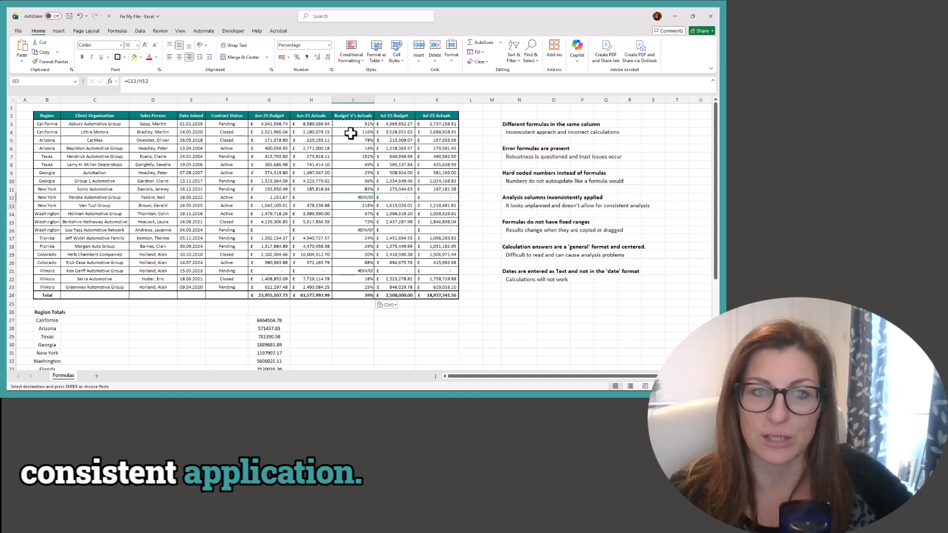
pyautogui.press('Down')
pyautogui.press('Down')
pyautogui.press('Down')
pyautogui.press('Down')
pyautogui.press('Down')
pyautogui.press('Down')
pyautogui.press('Down')
pyautogui.press('Down')
pyautogui.press('Down')
pyautogui.press('Down')
pyautogui.press('Down')
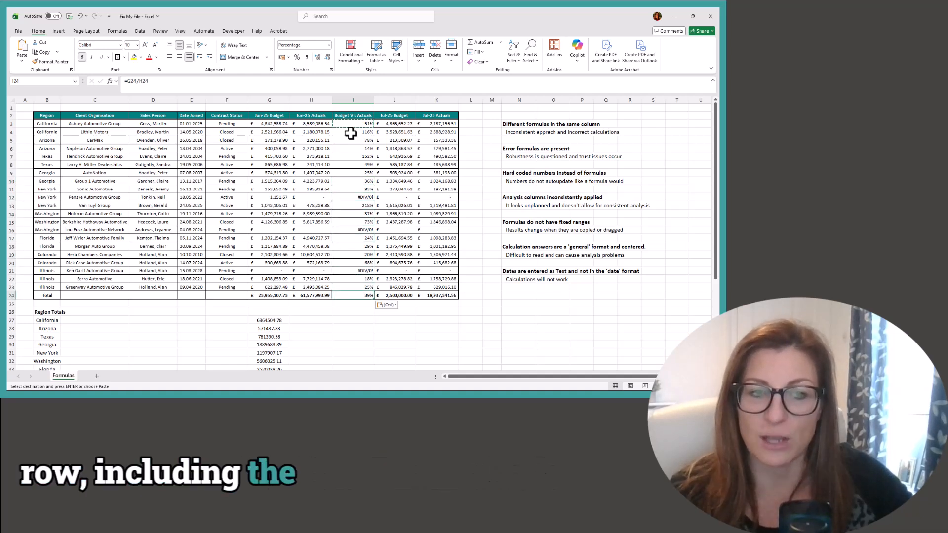
pyautogui.press('Up')
pyautogui.press('Up')
pyautogui.press('Up')
pyautogui.press('Up')
pyautogui.press('Up')
pyautogui.press('Up')
pyautogui.press('Up')
pyautogui.press('Up')
pyautogui.press('Up')
pyautogui.press('Up')
pyautogui.press('Up')
pyautogui.press('Up')
pyautogui.press('Up')
pyautogui.press('Up')
pyautogui.press('Up')
pyautogui.press('Up')
pyautogui.press('Up')
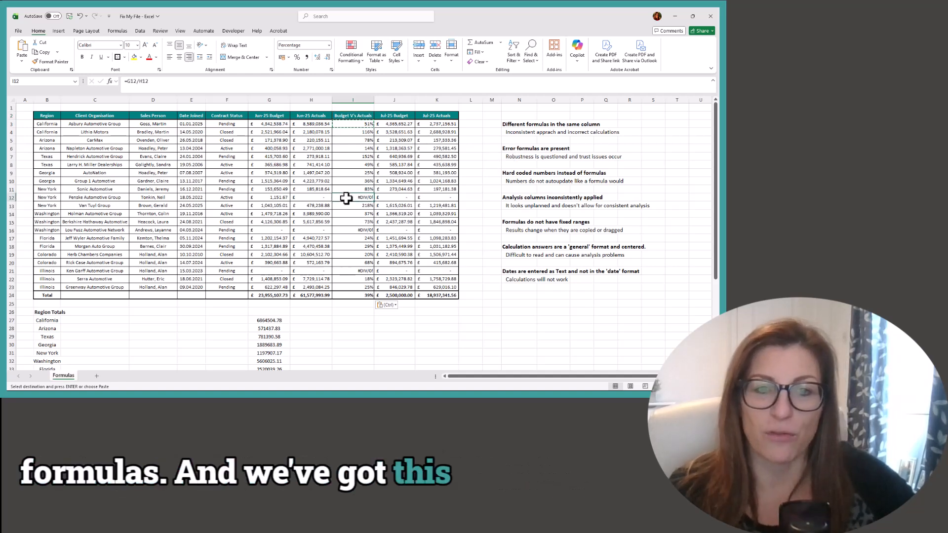
# Step: Examine the #DIV/0! cells I12, I16 and I21 and the June budget value in G16 behind them
pyautogui.keyDown('ctrl'); pyautogui.click(344, 231); pyautogui.keyUp('ctrl')
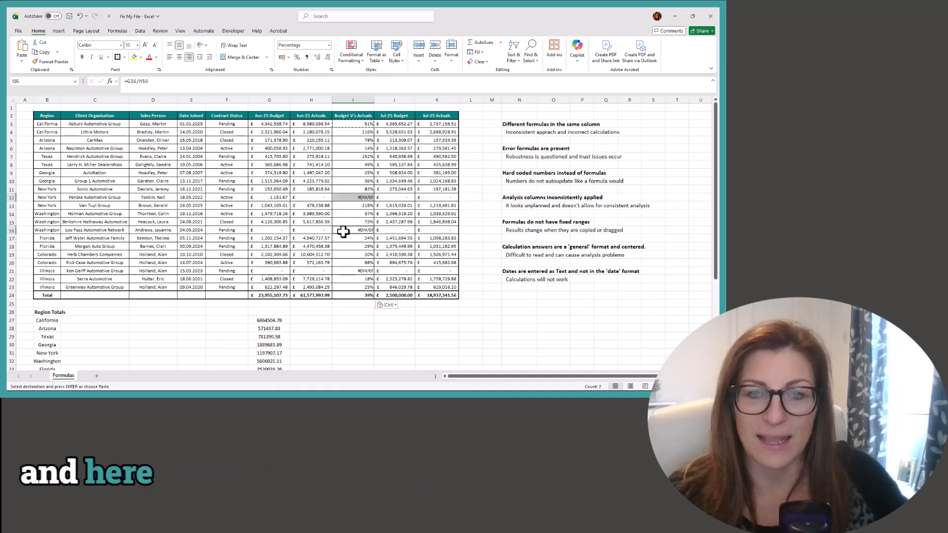
pyautogui.keyDown('ctrl'); pyautogui.click(352, 270); pyautogui.keyUp('ctrl')
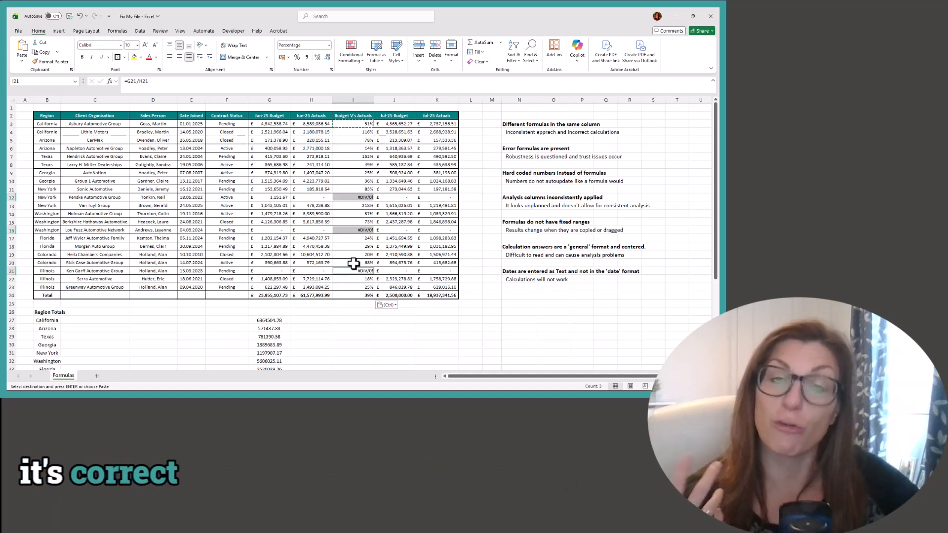
pyautogui.click(276, 231)
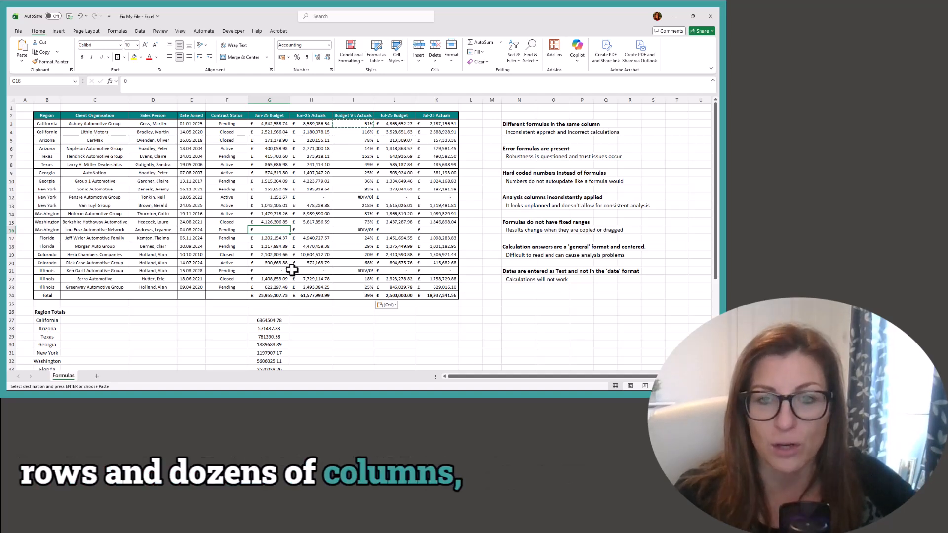
pyautogui.click(345, 199)
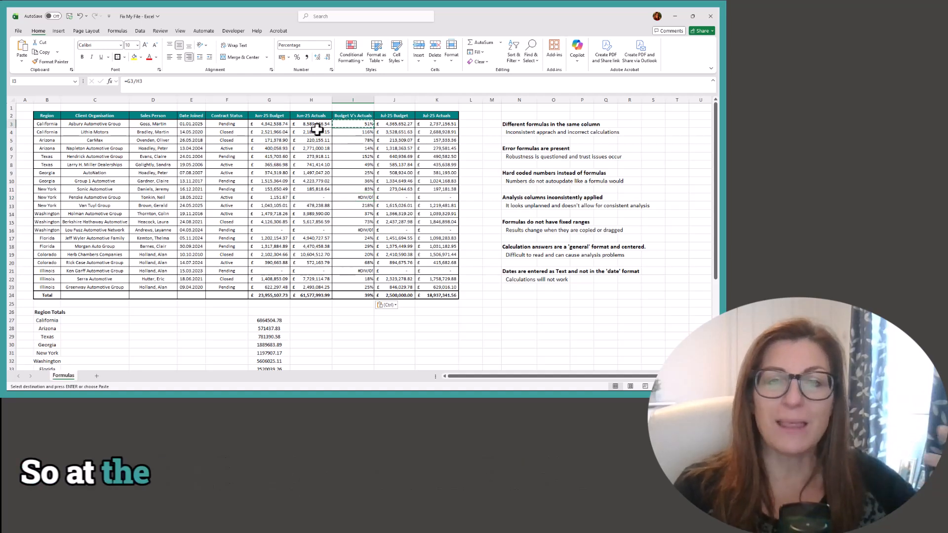
# Step: Wrap the I3 formula in IFERROR with 0% as the error value, giving =IFERROR(G3/H3,0%)
pyautogui.click(128, 81)
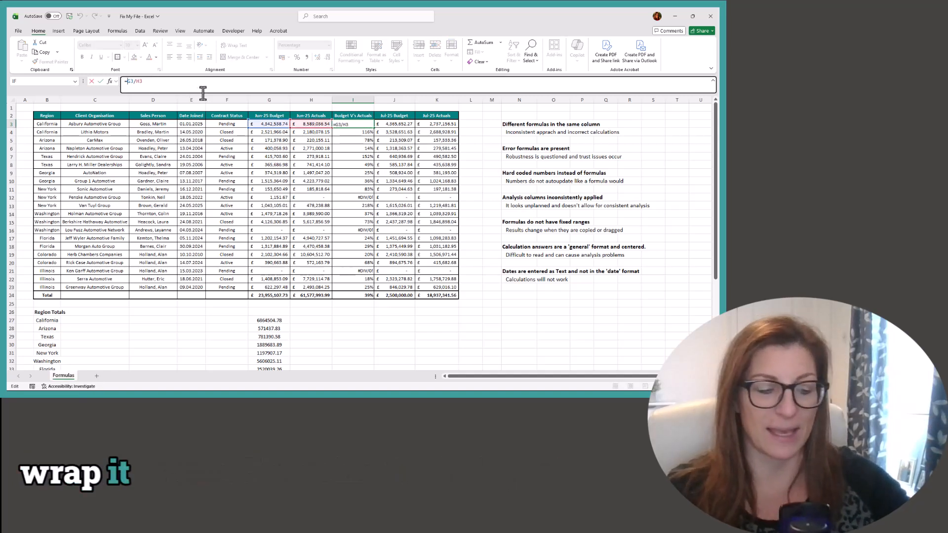
pyautogui.write('iferror')
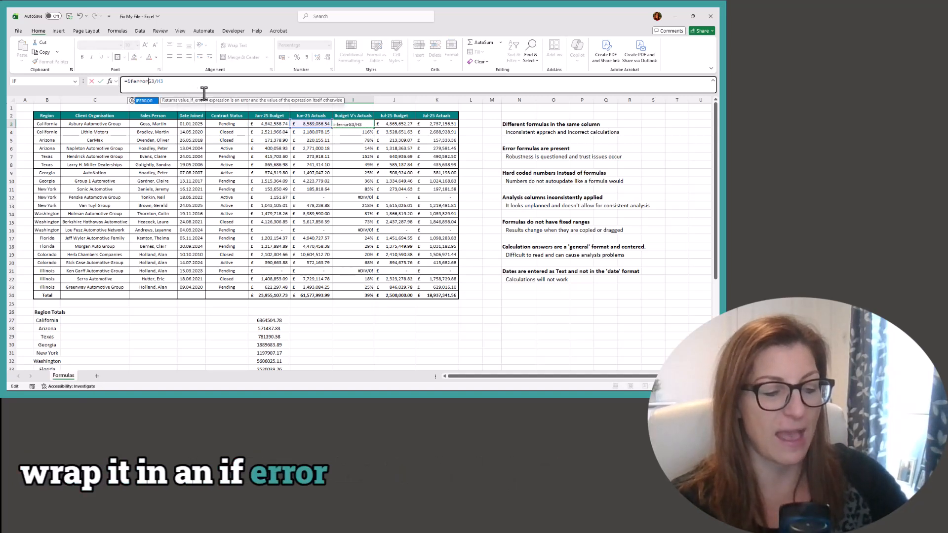
pyautogui.write('(')
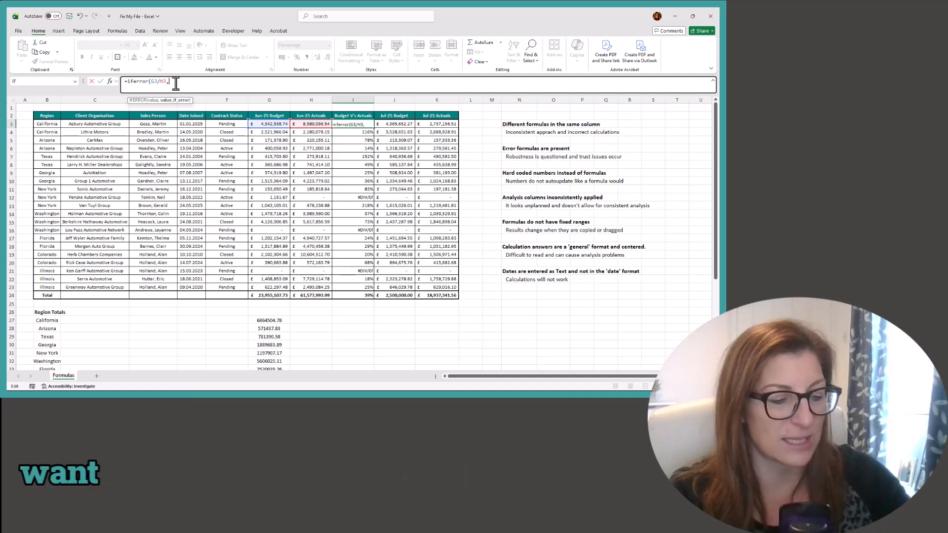
pyautogui.write('0')
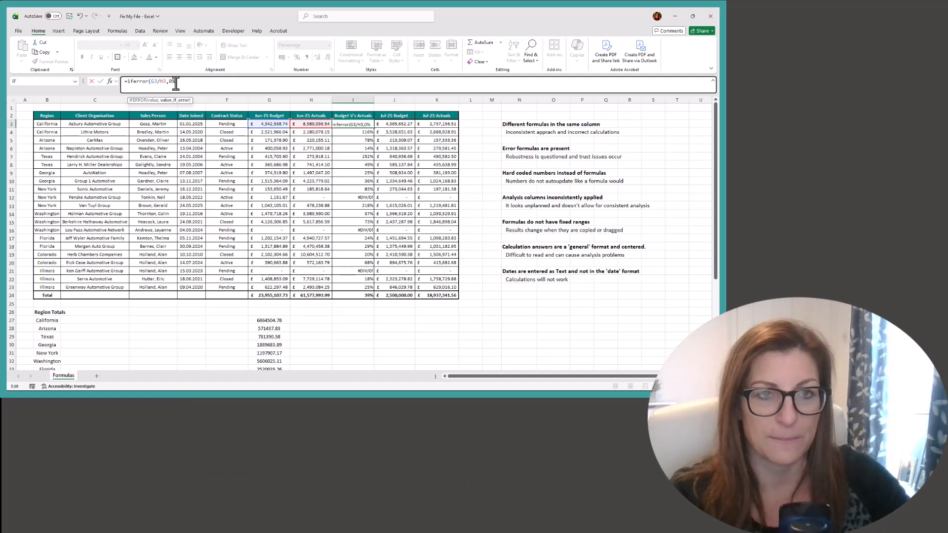
pyautogui.write('%)')
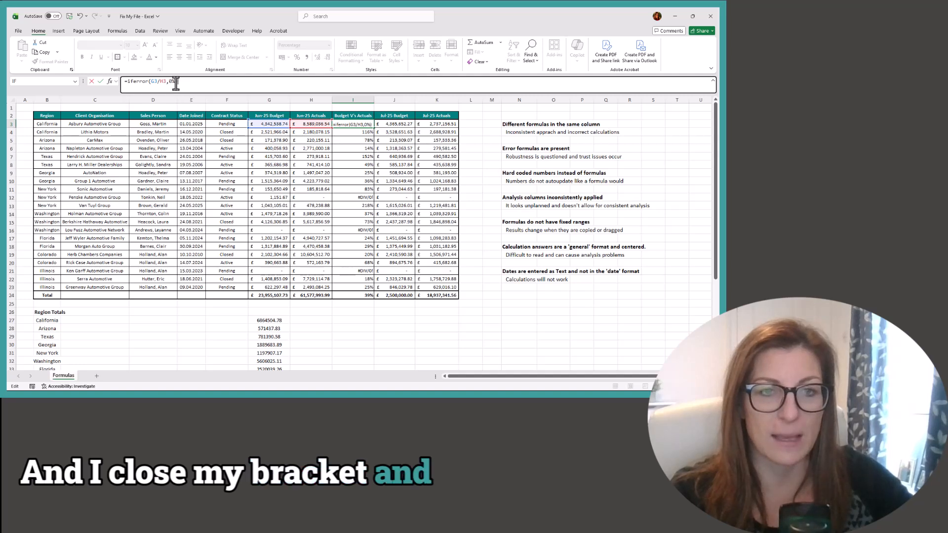
pyautogui.press('Return')
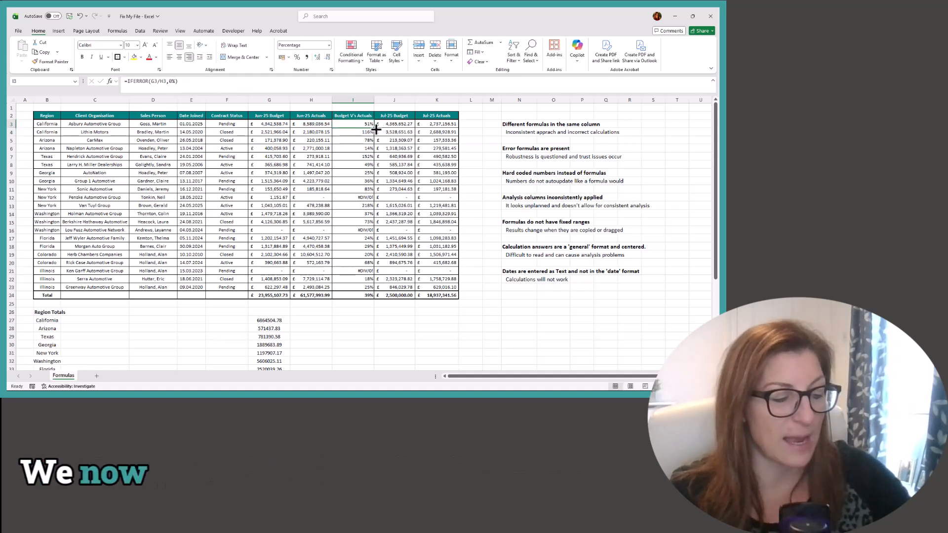
# Step: Copy the IFERROR formula from I3, paste it as formulas only into I4:I24, and check the former error rows
pyautogui.hotkey('ctrl', 'c')
pyautogui.moveTo(364, 131); pyautogui.dragTo(351, 295)
pyautogui.rightClick(351, 296)
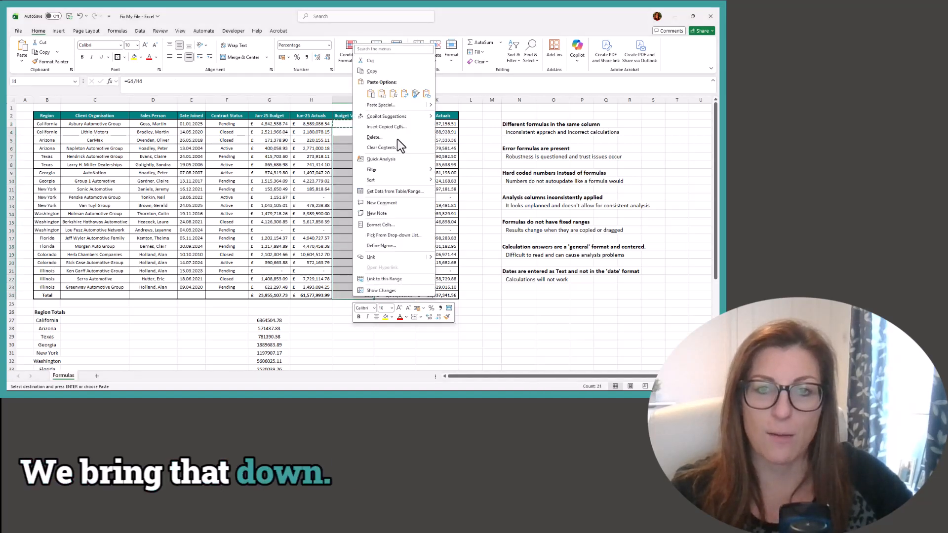
pyautogui.click(396, 95)
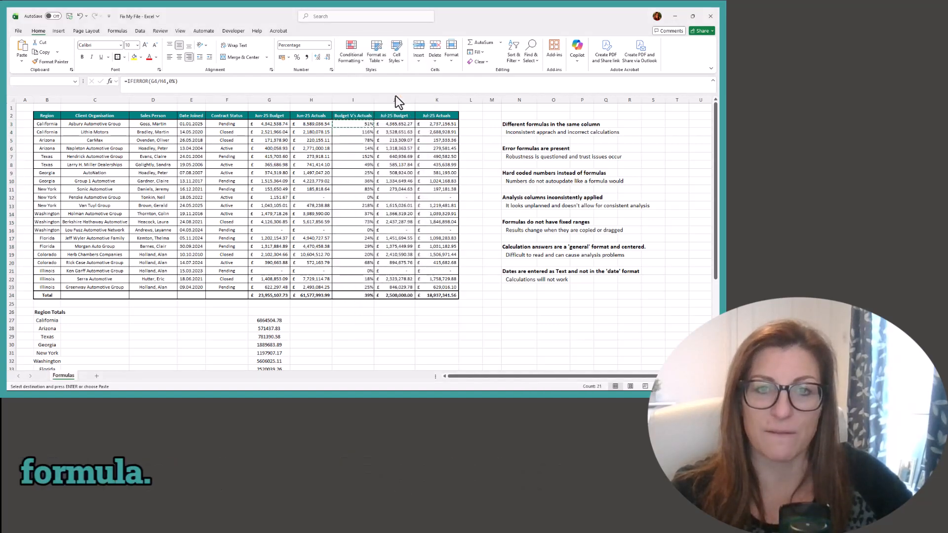
pyautogui.click(353, 198)
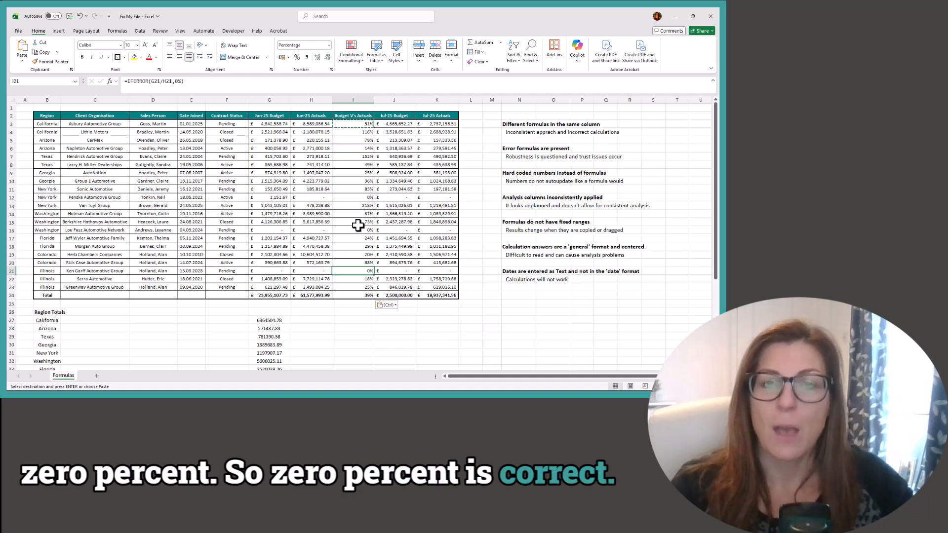
pyautogui.click(342, 182)
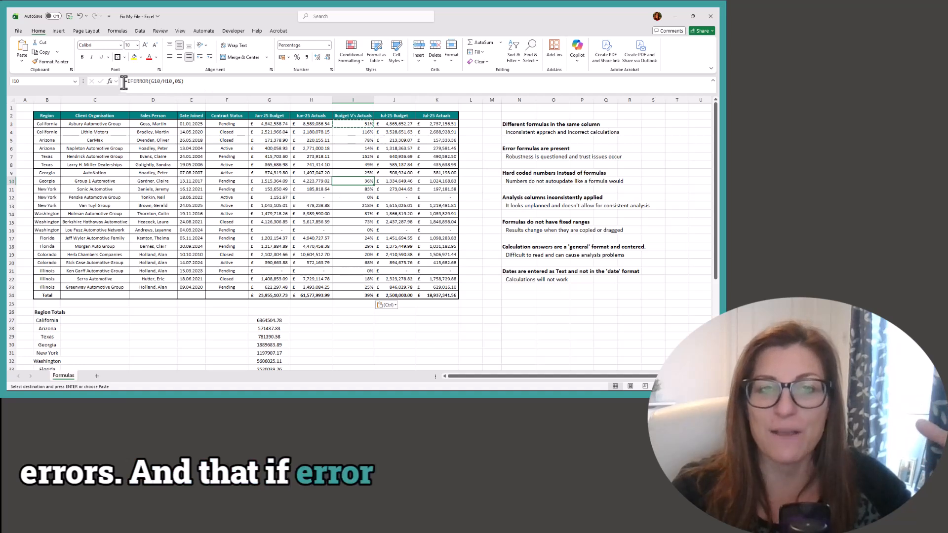
pyautogui.press('Escape')
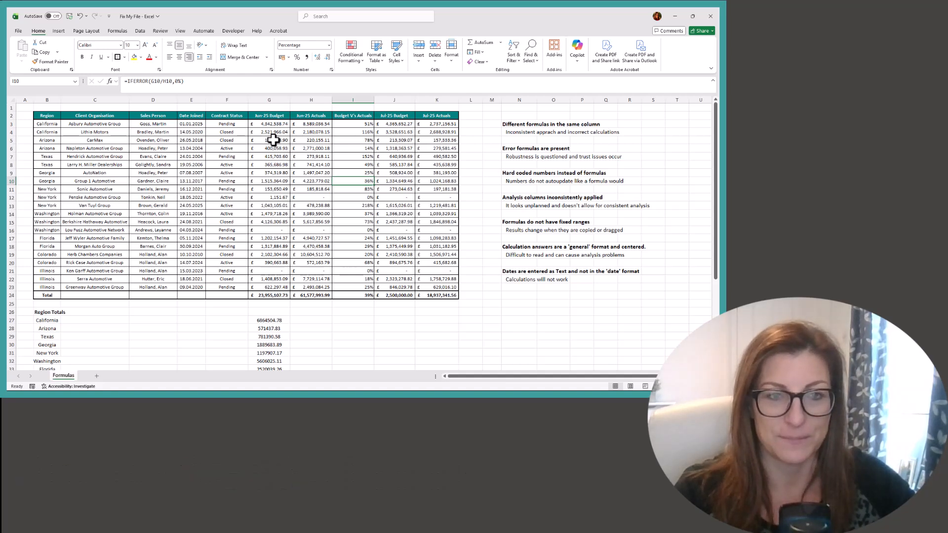
# Step: Compare the Total row's SUM formula in G24 with the contents of the July budget total in J24
pyautogui.click(502, 174)
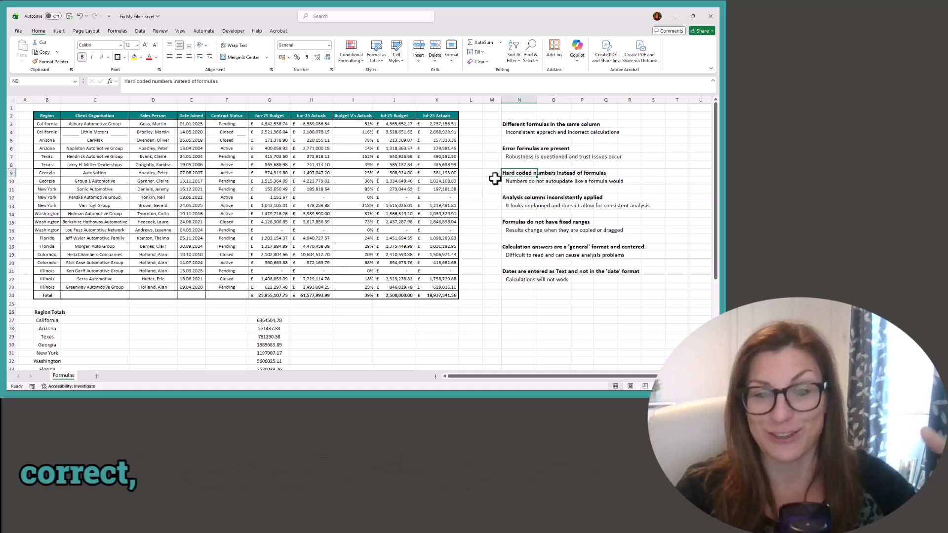
pyautogui.click(402, 297)
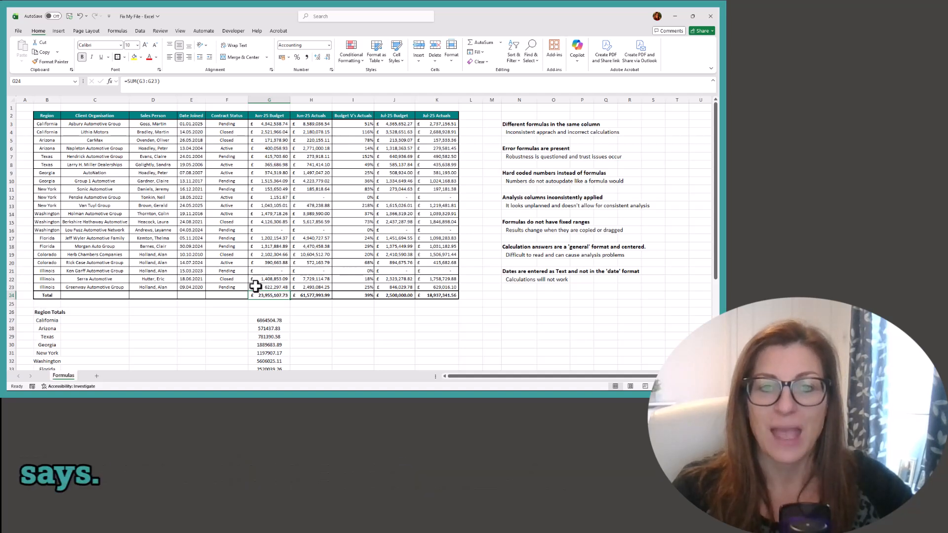
pyautogui.click(136, 81)
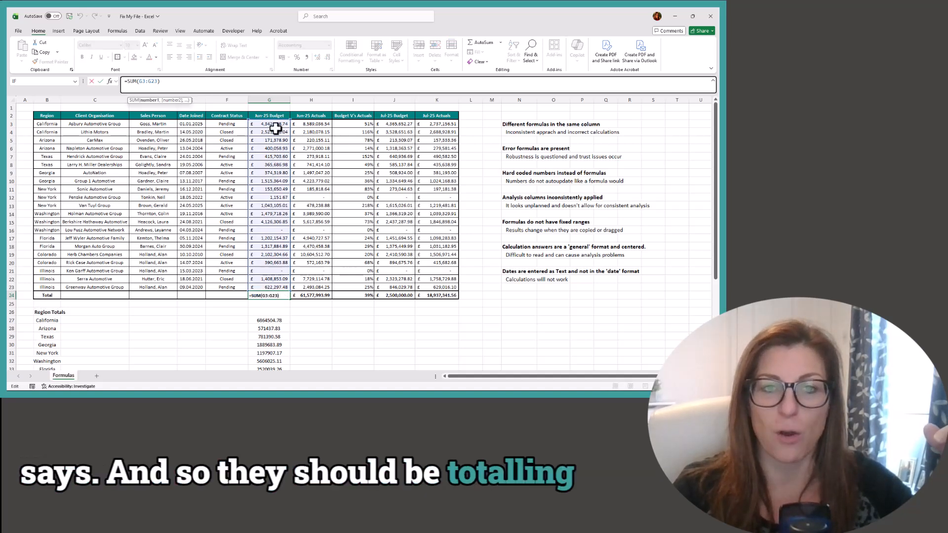
pyautogui.click(396, 295)
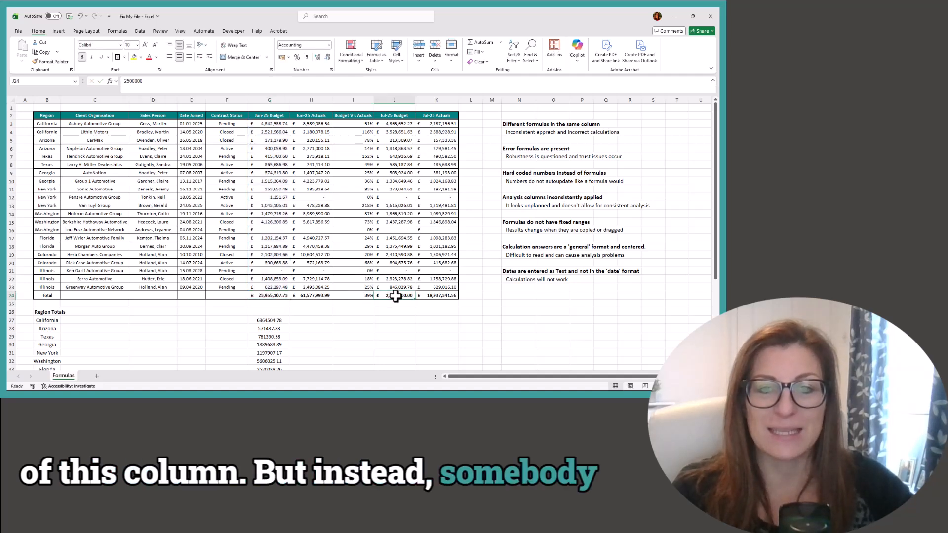
# Step: Copy the SUM formula from the July actuals total in K24 and paste it as a formula into J24
pyautogui.click(426, 296)
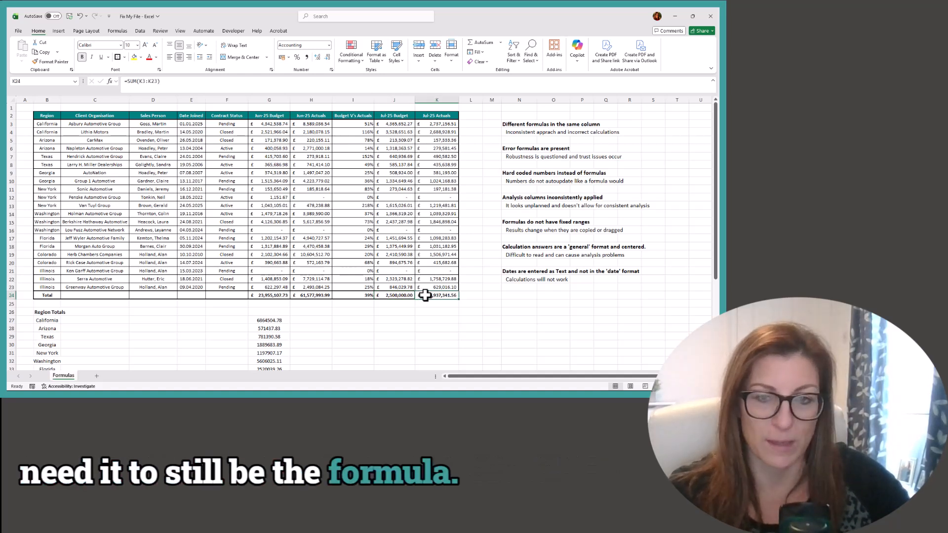
pyautogui.hotkey('ctrl', 'c')
pyautogui.click(398, 294)
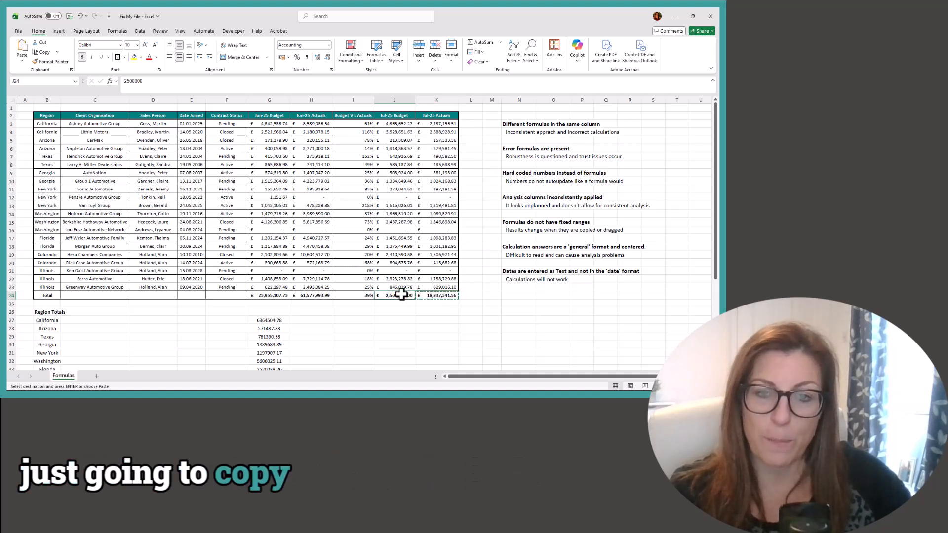
pyautogui.rightClick(399, 295)
pyautogui.click(444, 93)
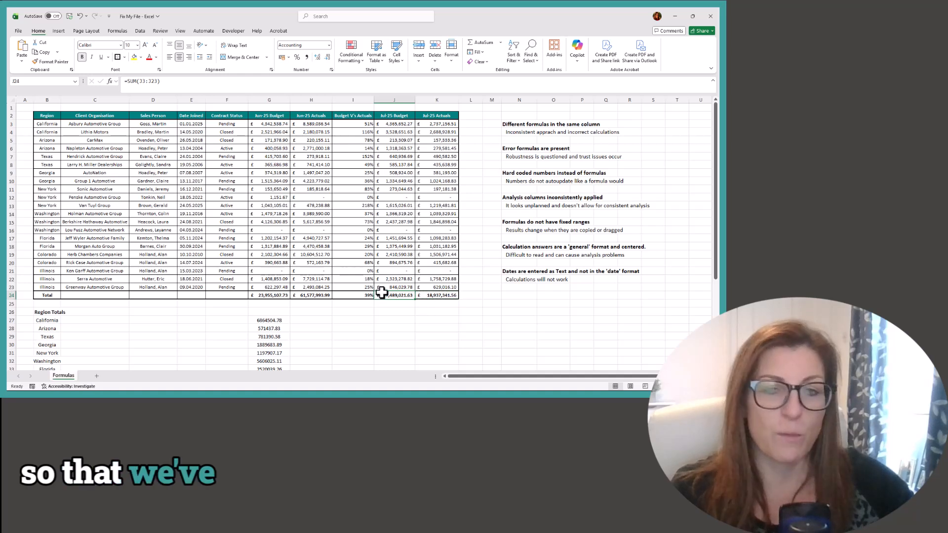
pyautogui.press('Escape')
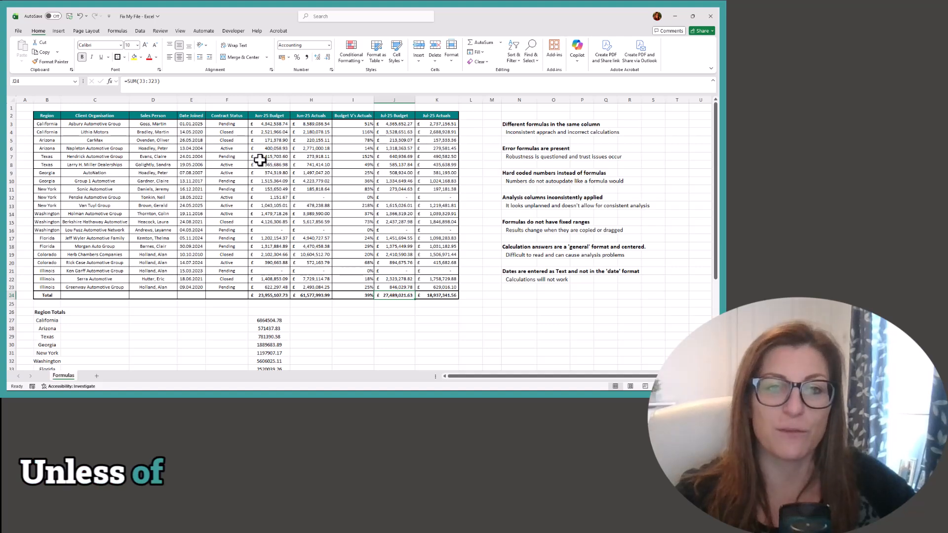
pyautogui.click(311, 205)
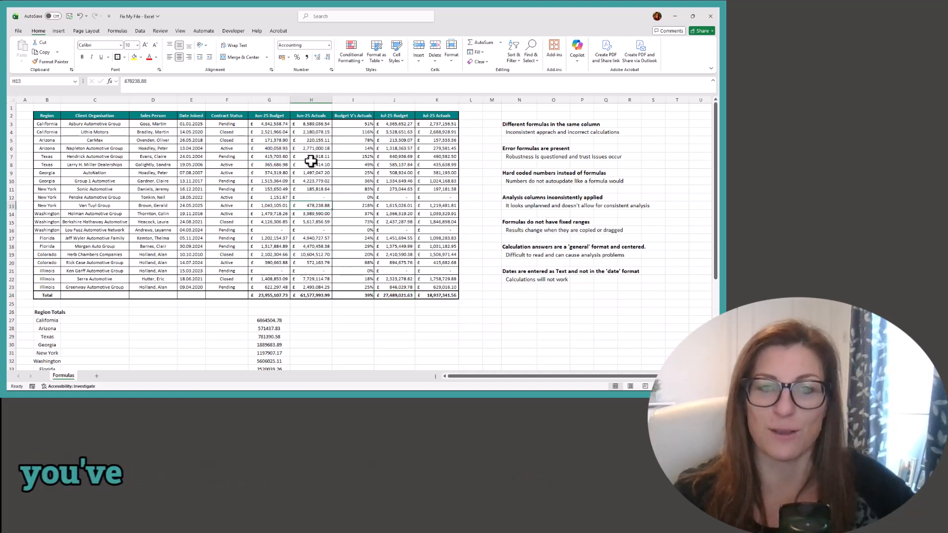
pyautogui.click(311, 165)
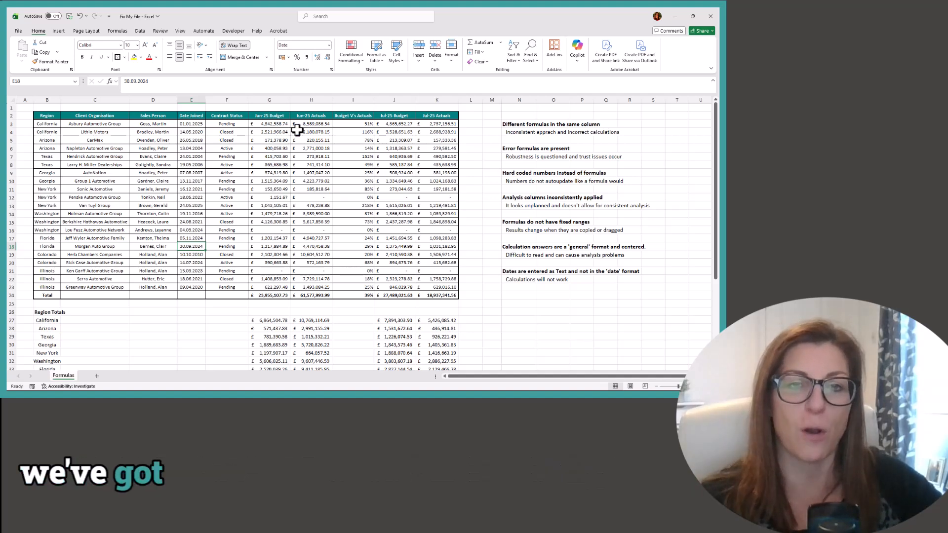
# Step: Copy the whole June Budget V's Actuals column I and paste it into column L beside Jul-25 Actuals
pyautogui.click(344, 96)
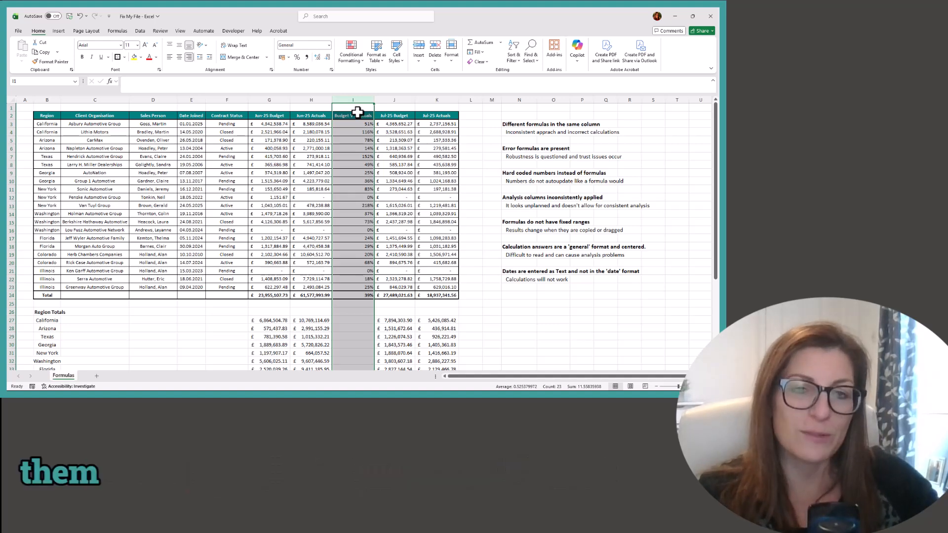
pyautogui.hotkey('ctrl', 'c')
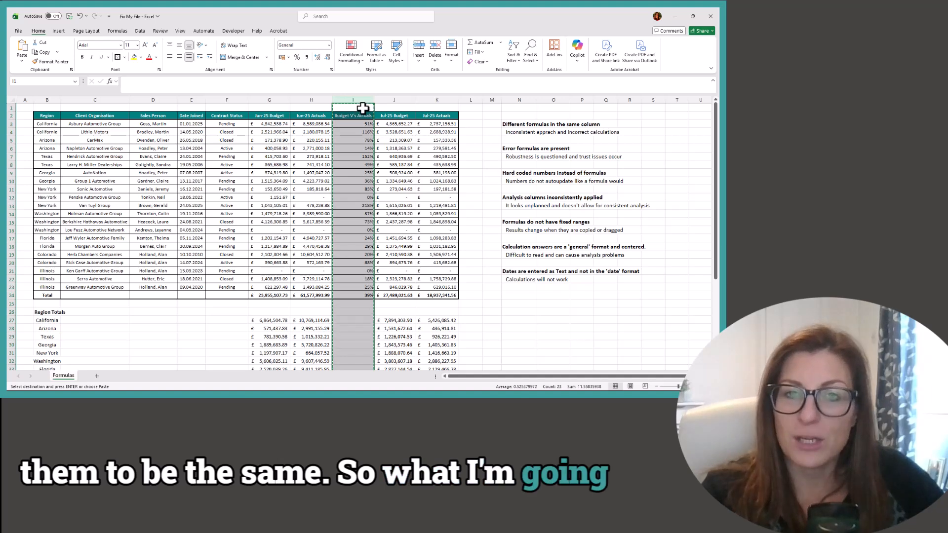
pyautogui.click(467, 100)
pyautogui.hotkey('ctrl', 'v')
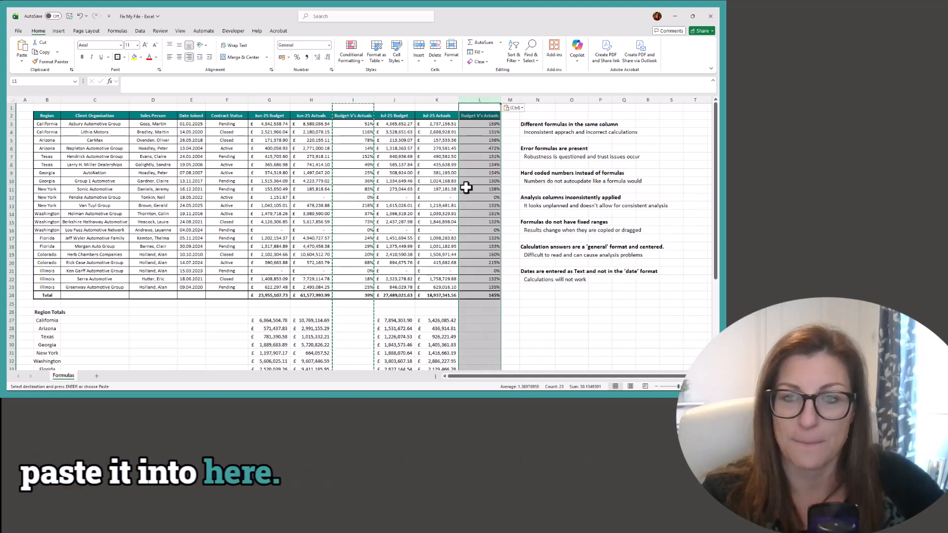
# Step: Check the references in L3 and L8 of the pasted column and compare them with the June formulas in column I
pyautogui.click(473, 124)
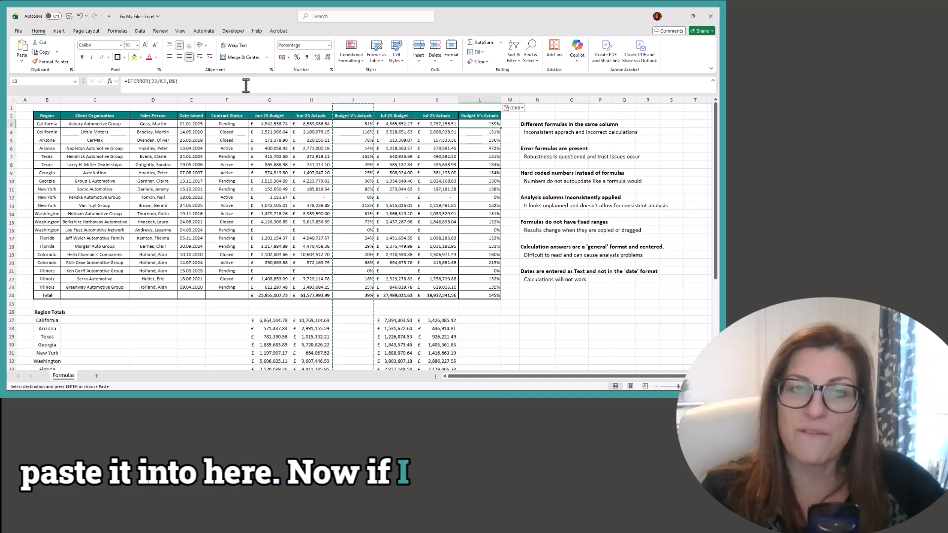
pyautogui.click(161, 81)
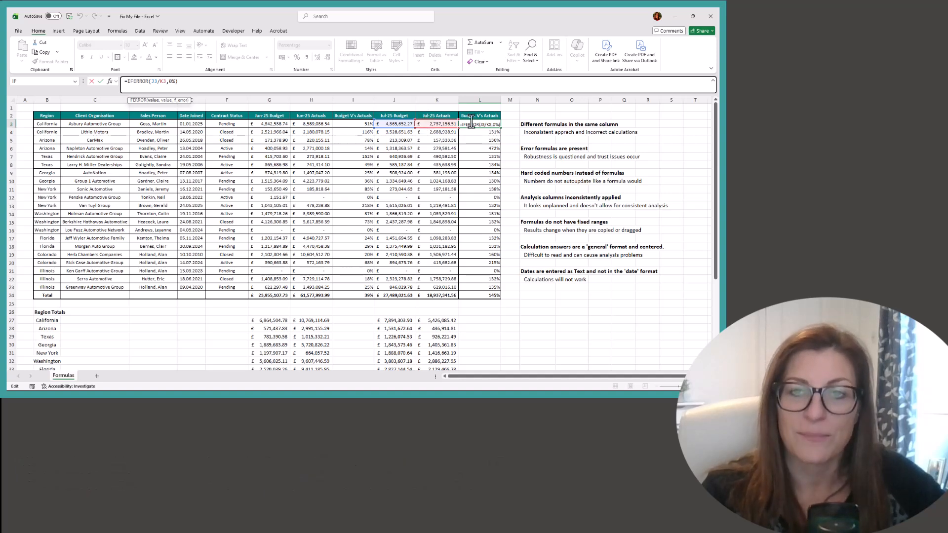
pyautogui.hotkey('ctrl', 'Return')
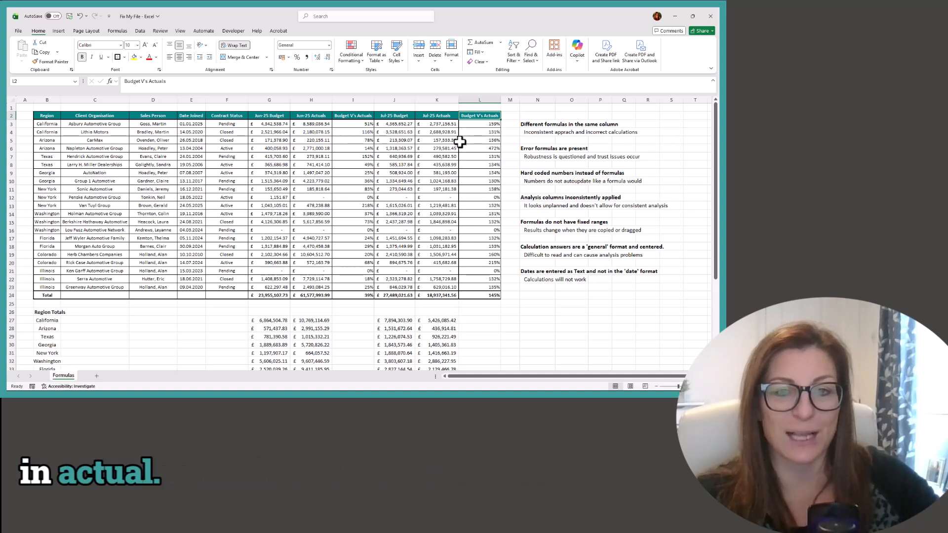
pyautogui.click(470, 125)
pyautogui.click(475, 167)
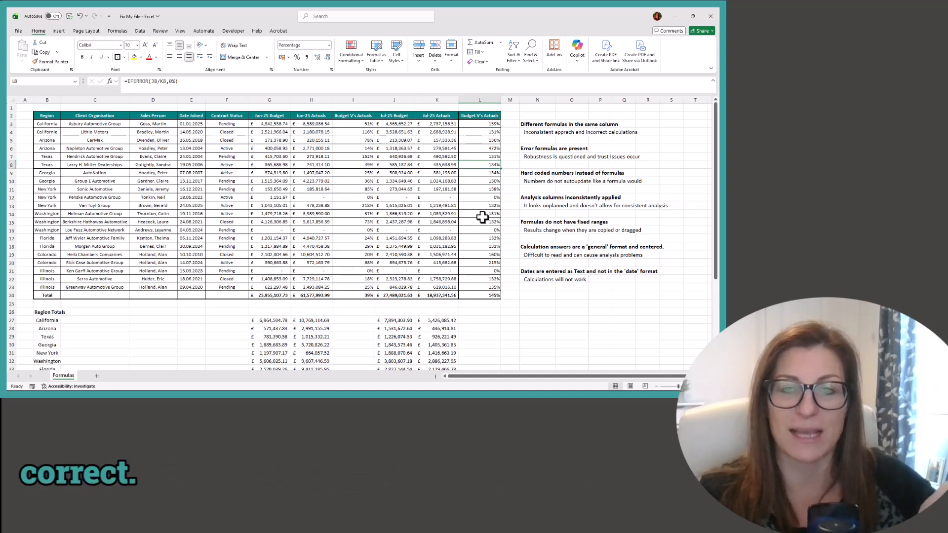
pyautogui.moveTo(360, 148); pyautogui.dragTo(343, 269)
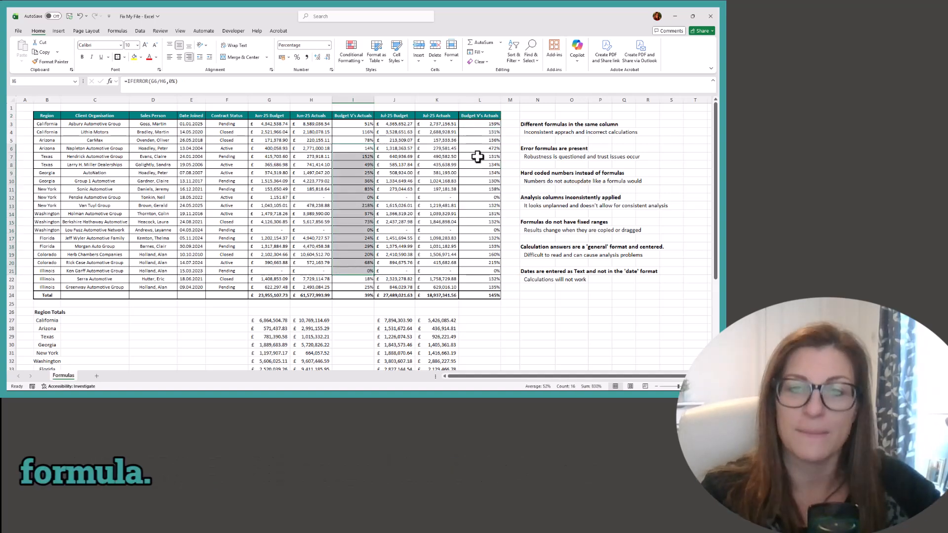
# Step: Tidy the border formatting of the July Budget V's Actuals column, L2:L24, through Format Cells
pyautogui.moveTo(477, 148); pyautogui.dragTo(480, 121)
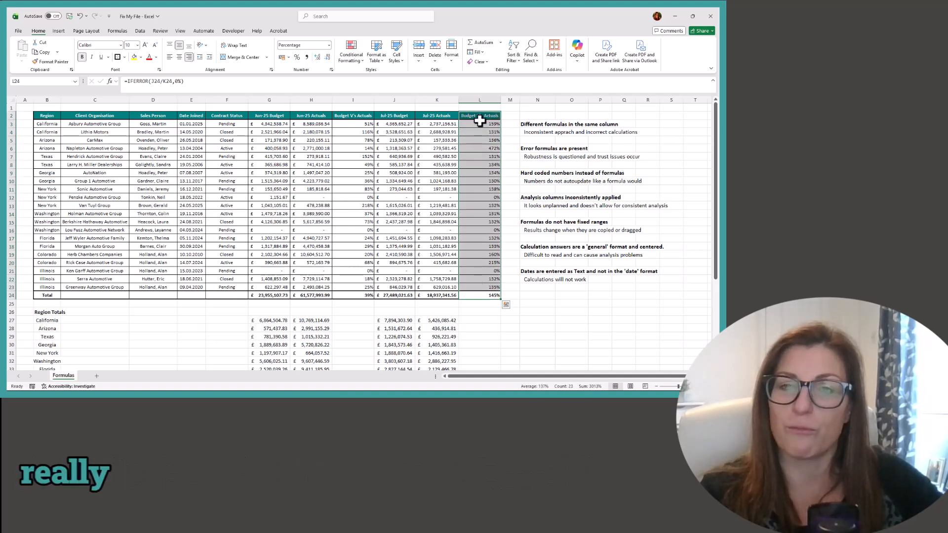
pyautogui.rightClick(479, 122)
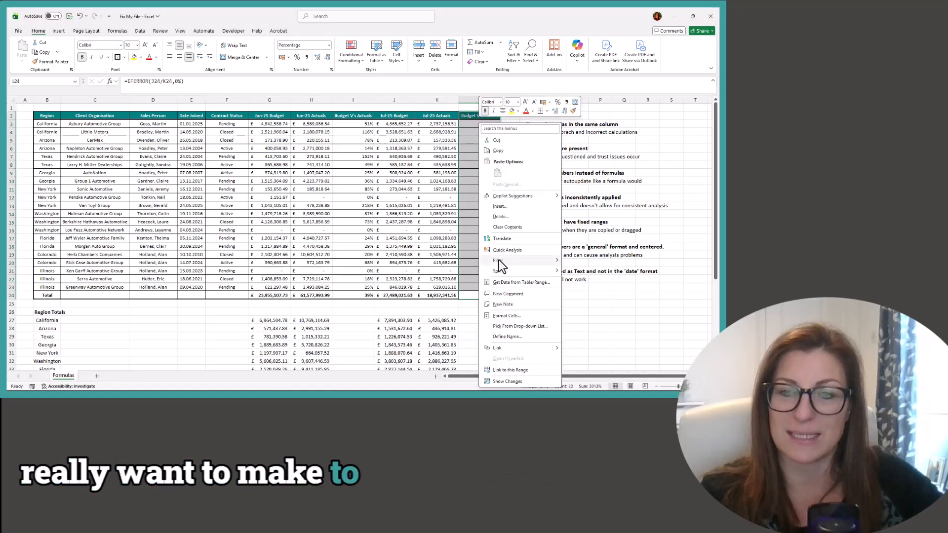
pyautogui.click(514, 316)
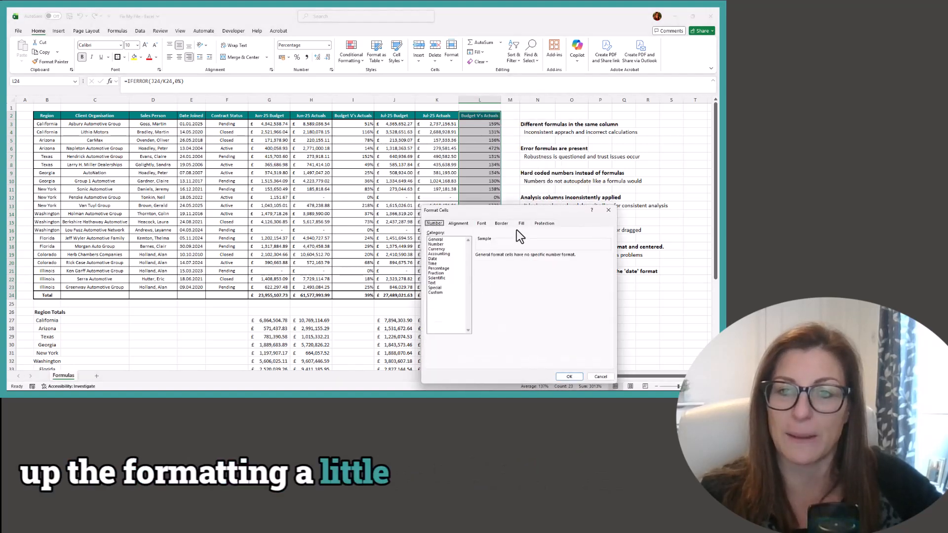
pyautogui.click(501, 225)
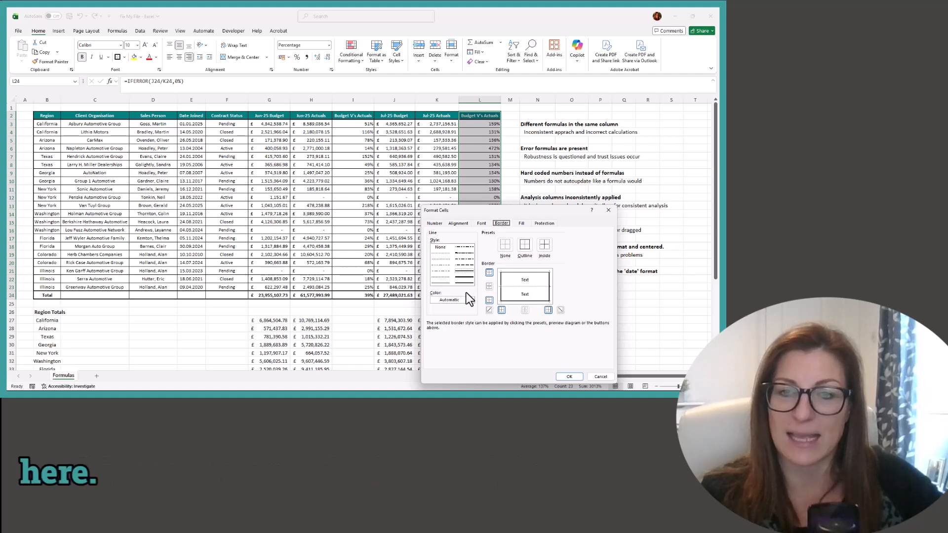
pyautogui.click(568, 376)
pyautogui.click(494, 320)
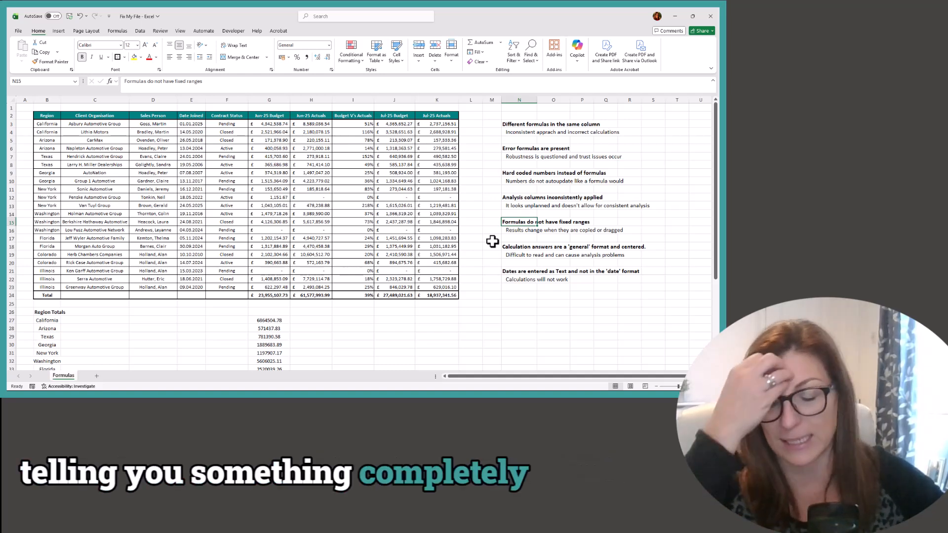
# Step: Check the Budget V's Actuals formulas in I3, I4 and I7 for fixed references
pyautogui.click(393, 132)
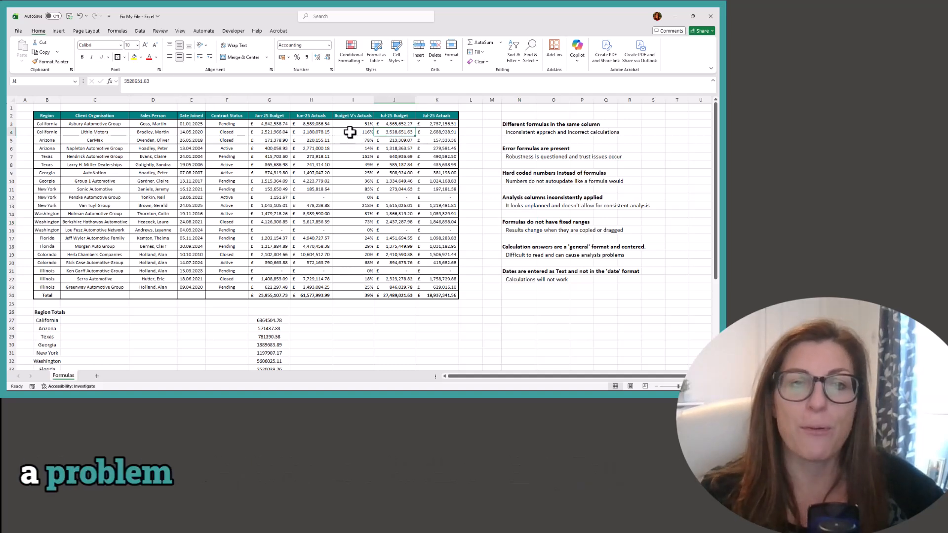
pyautogui.click(349, 132)
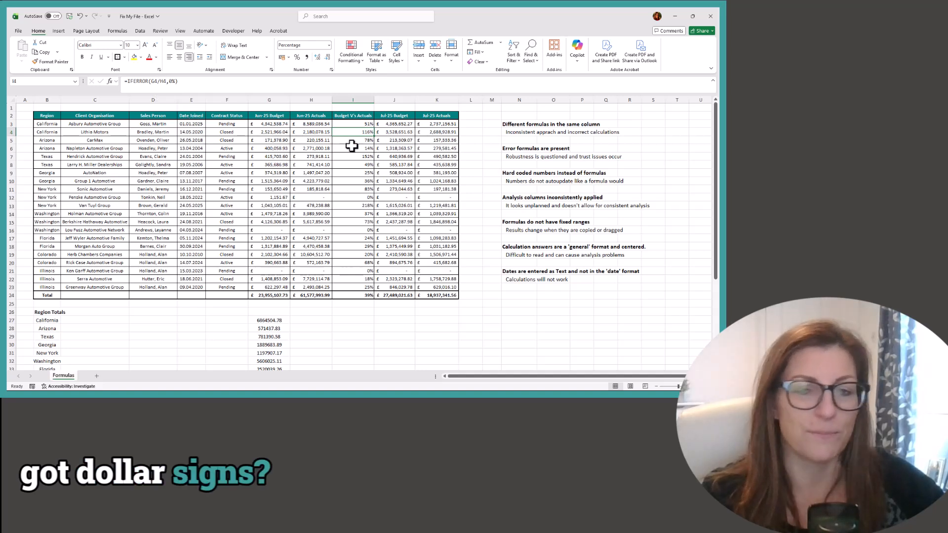
pyautogui.click(345, 124)
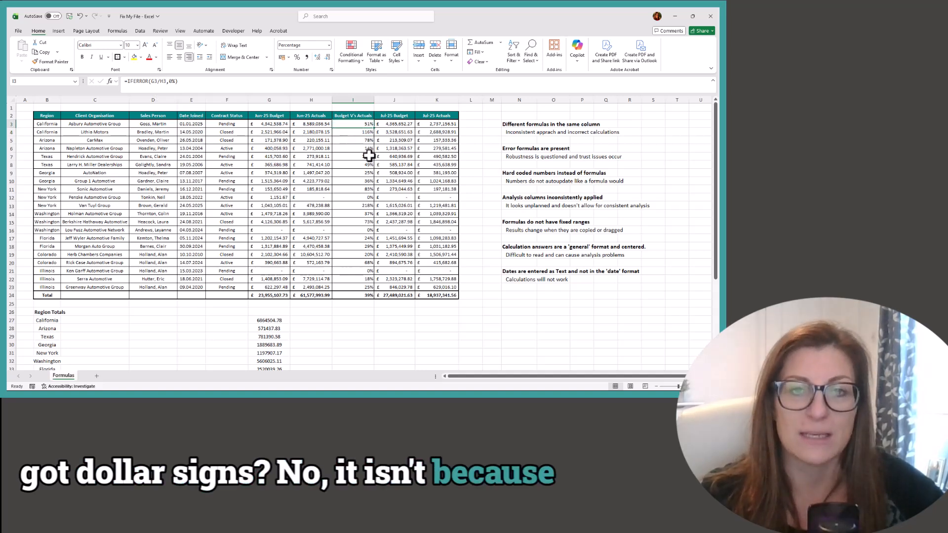
pyautogui.moveTo(340, 157); pyautogui.dragTo(335, 191)
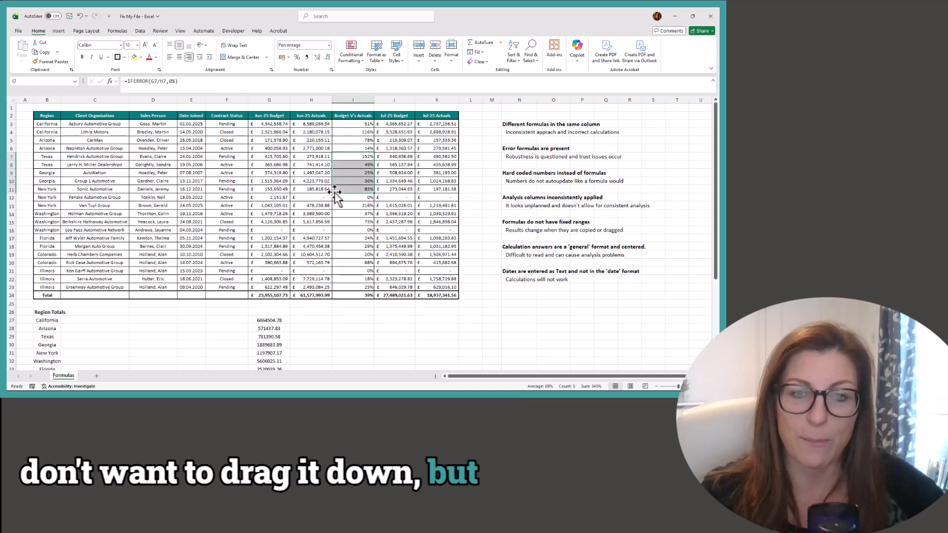
pyautogui.click(307, 157)
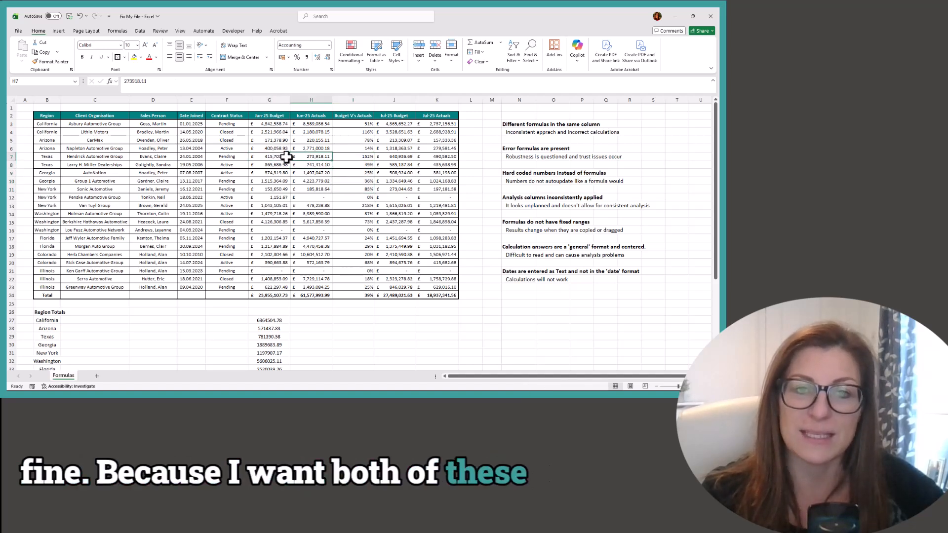
pyautogui.click(370, 158)
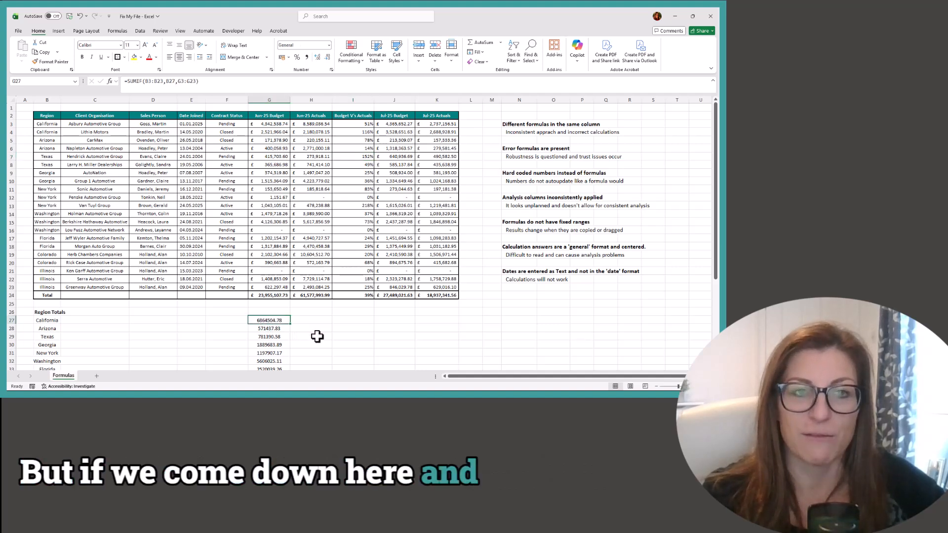
# Step: Examine the ranges used by the Region Totals SUMIF formulas in G27, G28 and G29 for California, Arizona and Texas
pyautogui.click(154, 81)
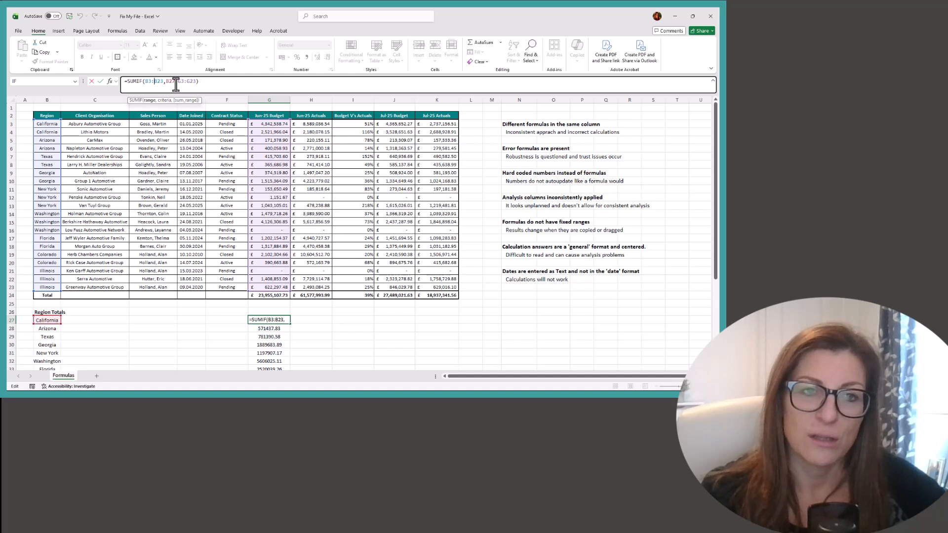
pyautogui.press('Return')
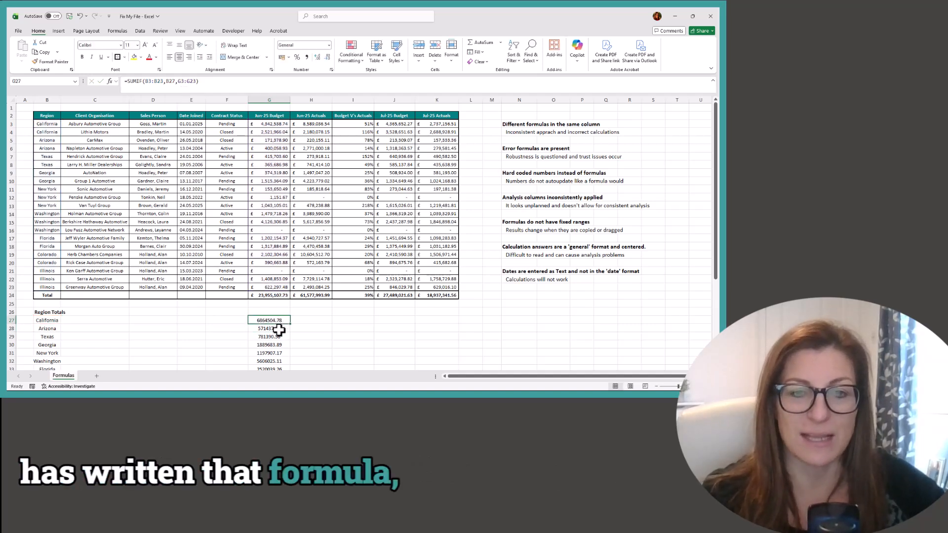
pyautogui.click(180, 81)
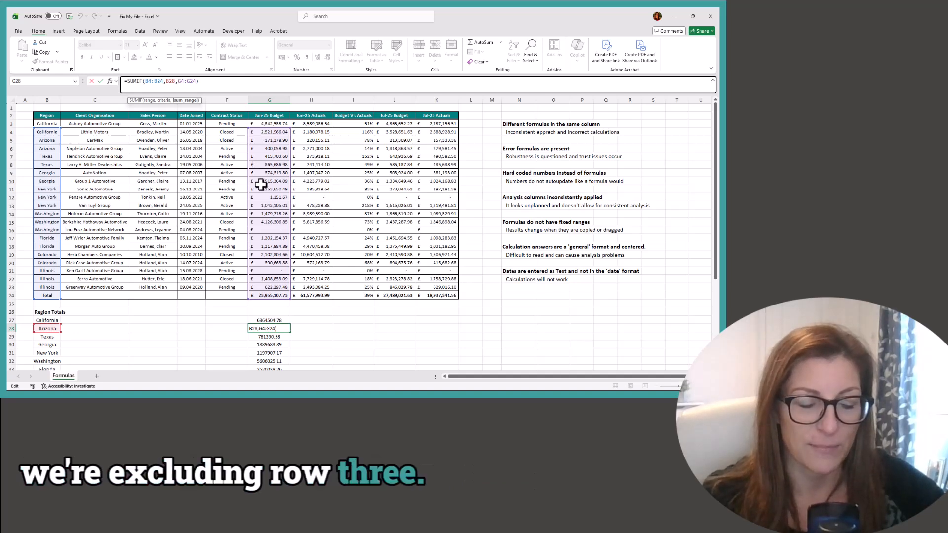
pyautogui.press('Return')
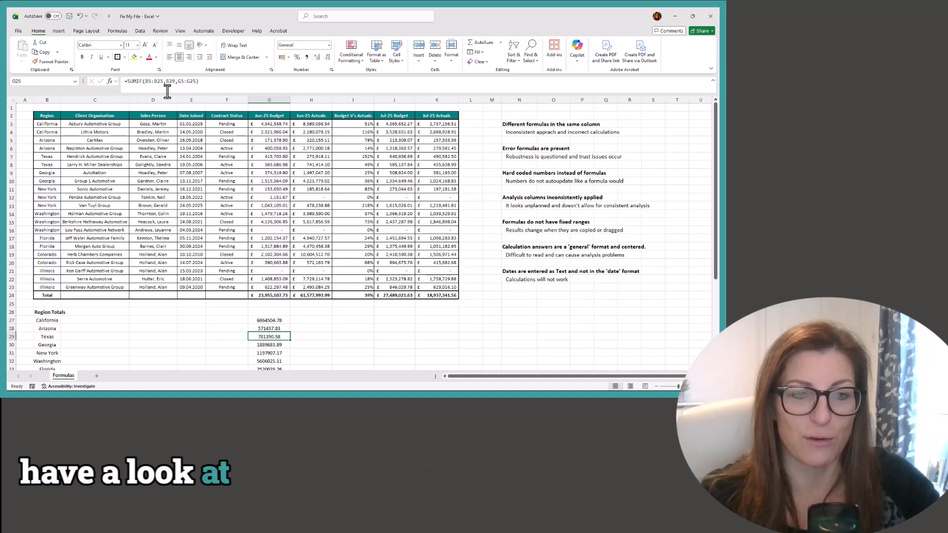
pyautogui.click(167, 82)
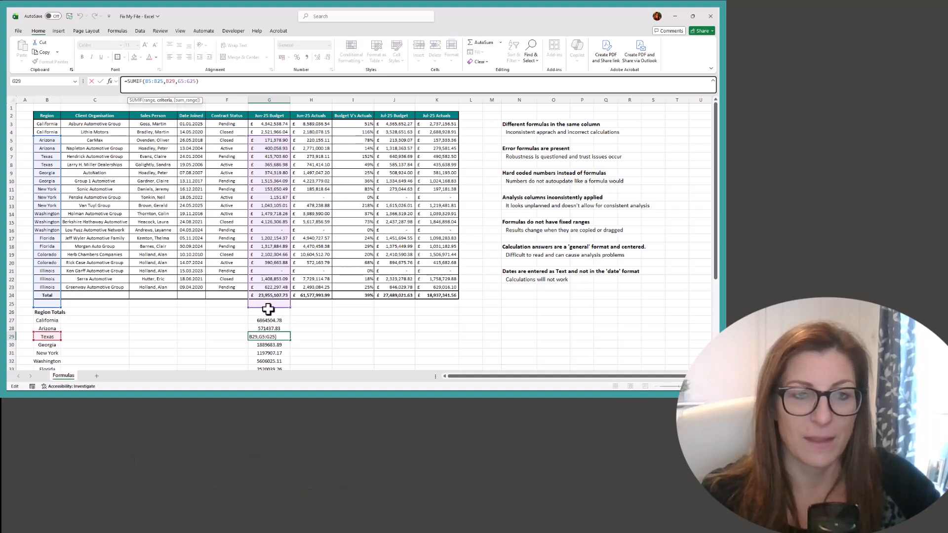
pyautogui.press('Return')
pyautogui.click(270, 361)
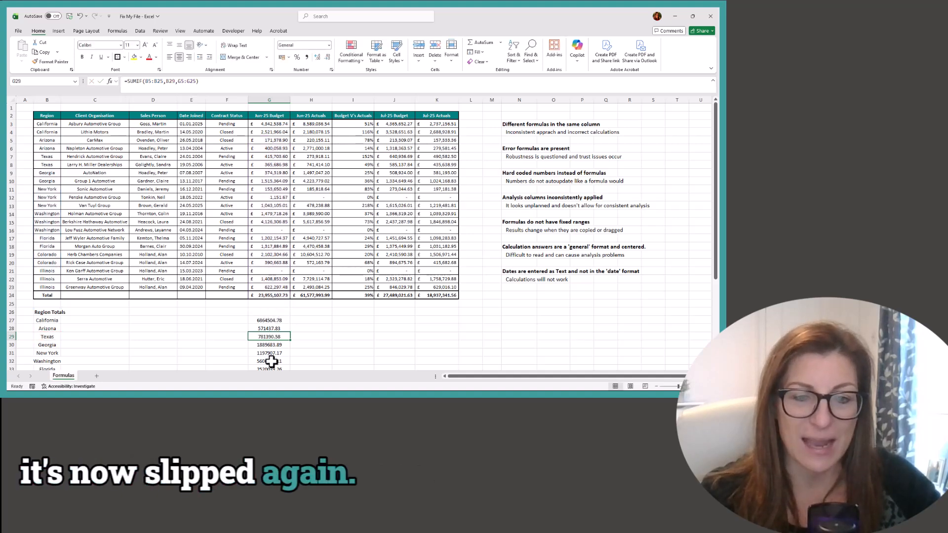
# Step: Examine the ranges used by the Region Totals SUMIF formula for Washington in G32
pyautogui.click(182, 81)
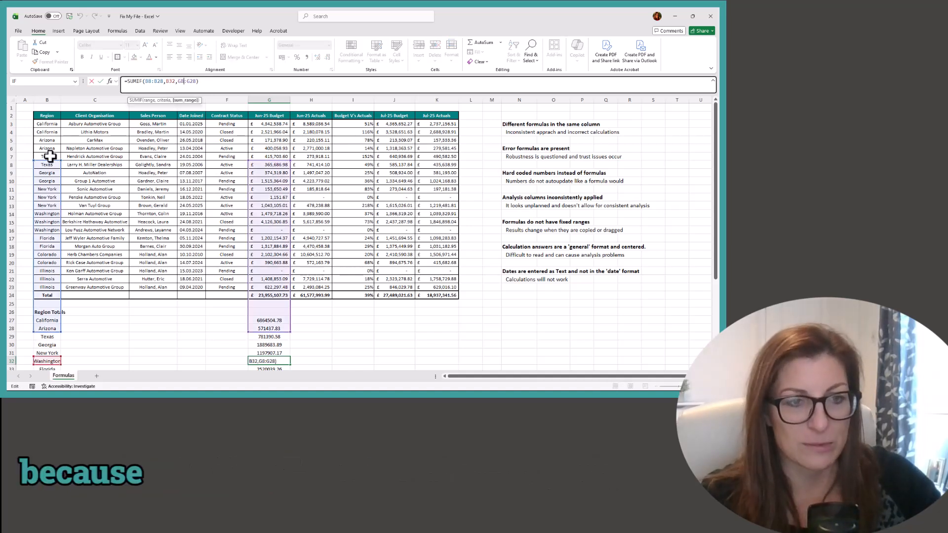
# Step: Fix the rows of the region range in the California SUMIF formula in G27 as B$3:B$23
pyautogui.click(272, 321)
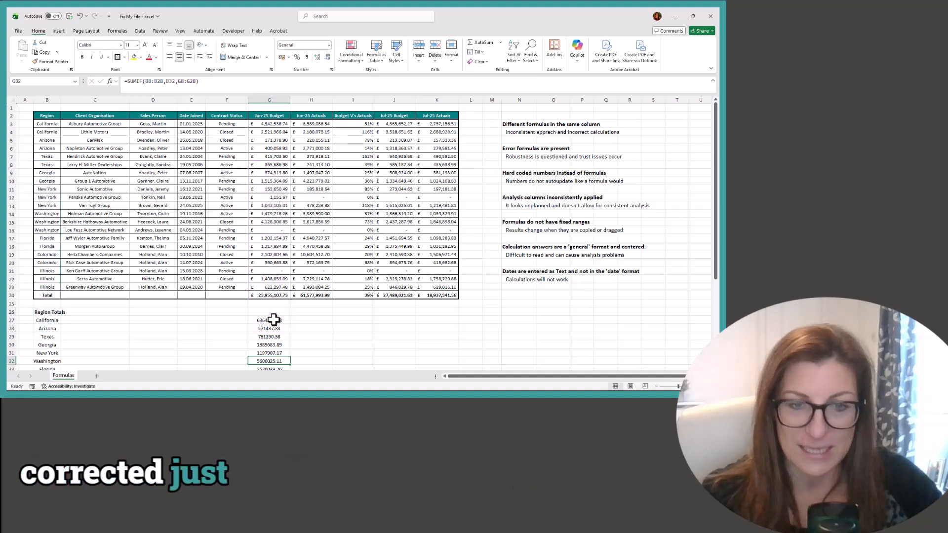
pyautogui.click(148, 81)
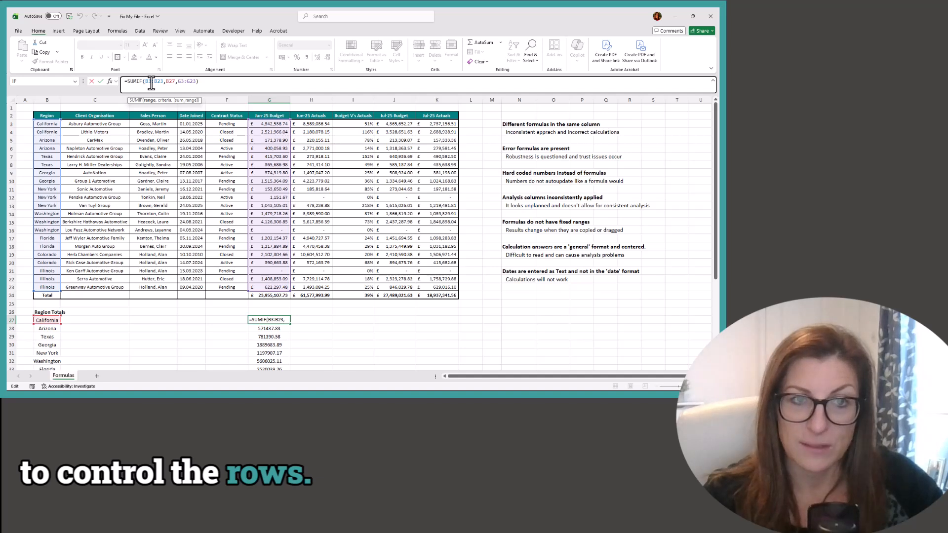
pyautogui.press('F4')
pyautogui.press('F4')
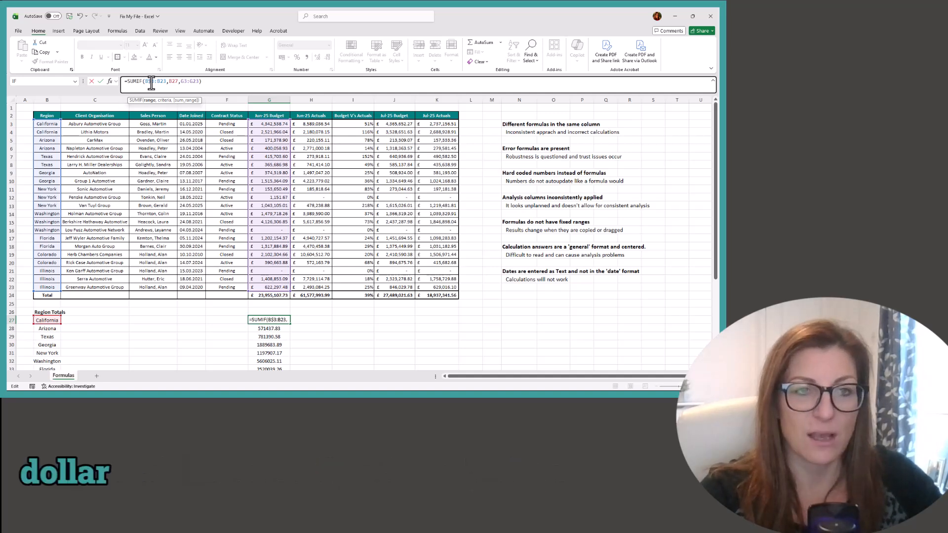
pyautogui.press('Right')
pyautogui.press('Right')
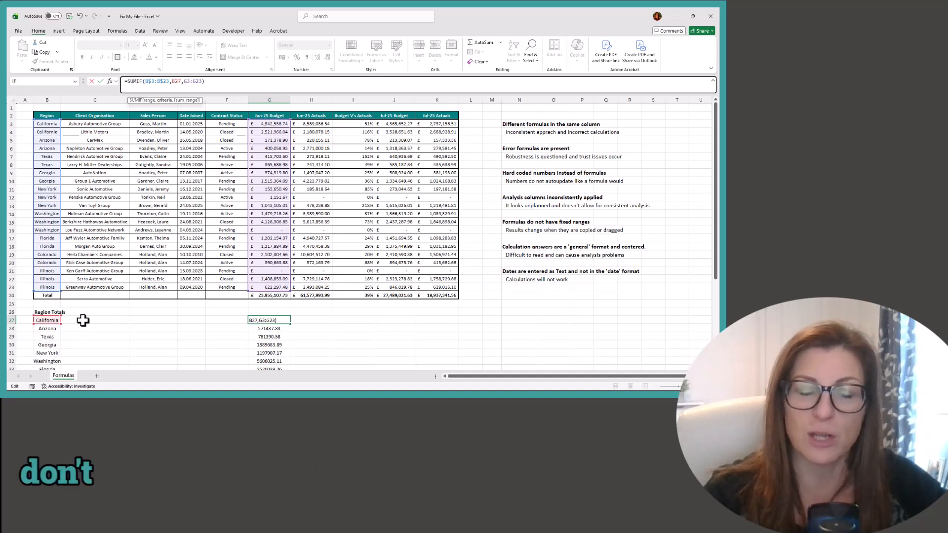
# Step: Fix the sum range rows in G27 as G$3:G$23 and fill the formula down through G35
pyautogui.click(186, 81)
pyautogui.write('$')
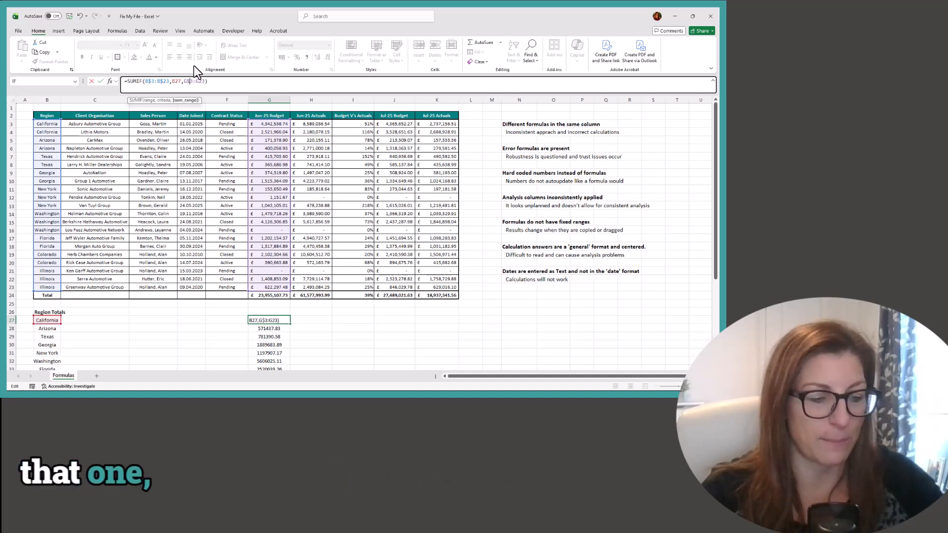
pyautogui.press('Right')
pyautogui.press('Right')
pyautogui.press('Right')
pyautogui.write('$')
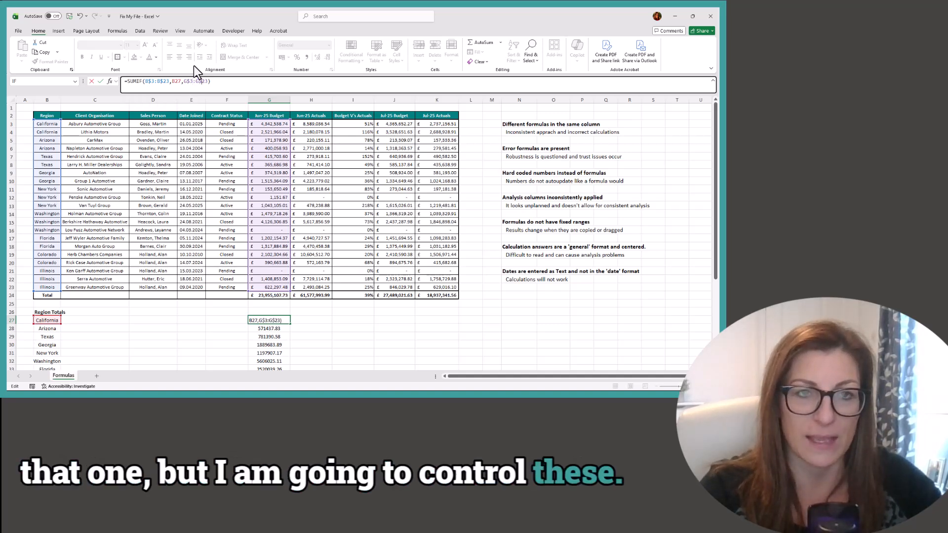
pyautogui.hotkey('ctrl', 'Return')
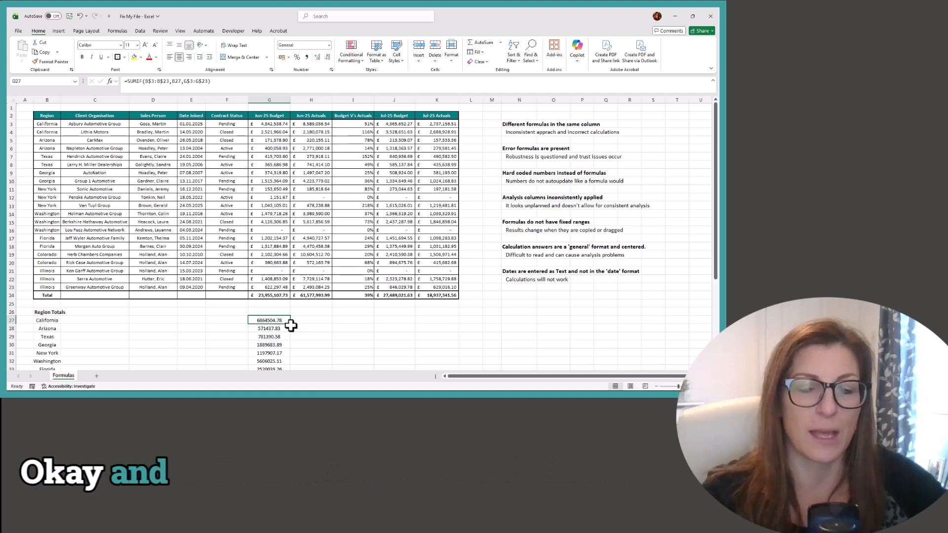
pyautogui.moveTo(292, 326); pyautogui.dragTo(286, 362)
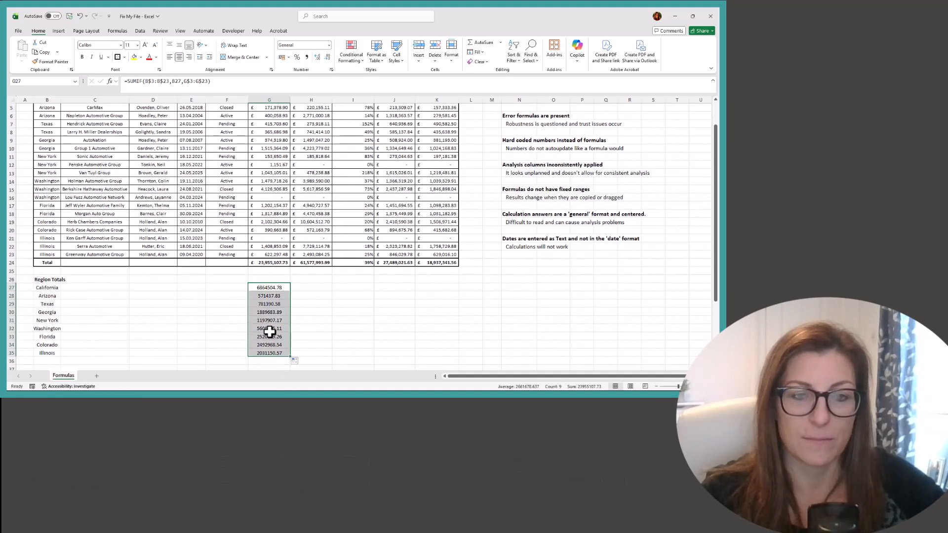
# Step: Check the ranges and criteria references in the Georgia and Illinois SUMIF formulas in G30 and G35
pyautogui.click(272, 312)
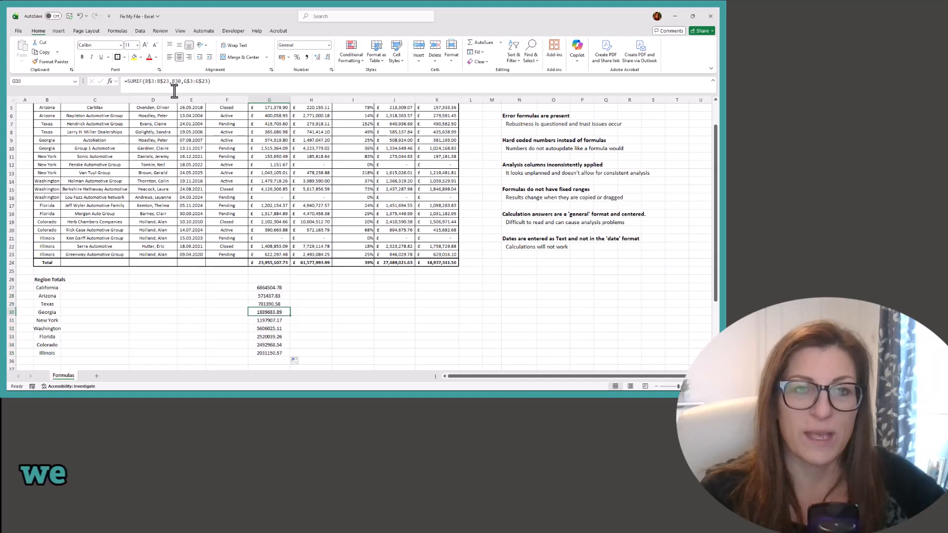
pyautogui.click(158, 80)
pyautogui.scroll(1, 271, 286)
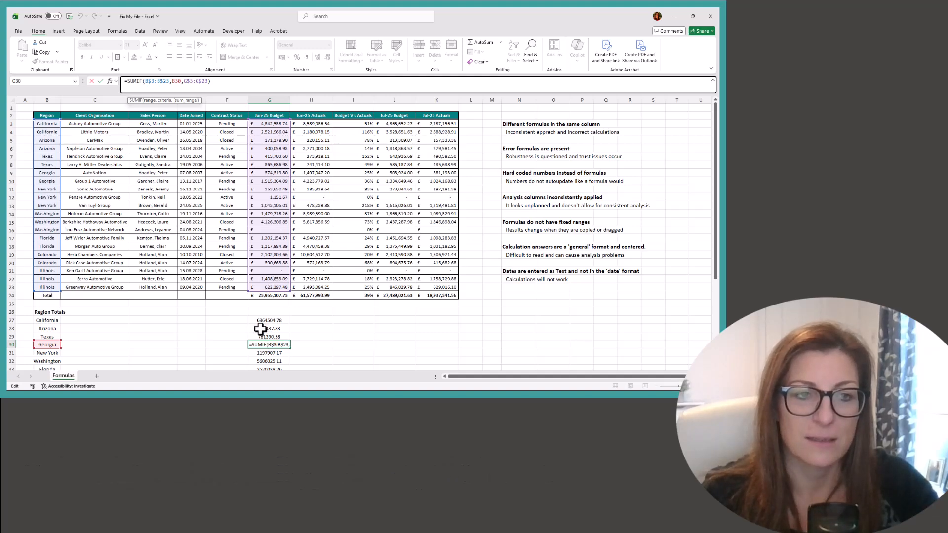
pyautogui.hotkey('ctrl', 'Return')
pyautogui.scroll(-3, 266, 326)
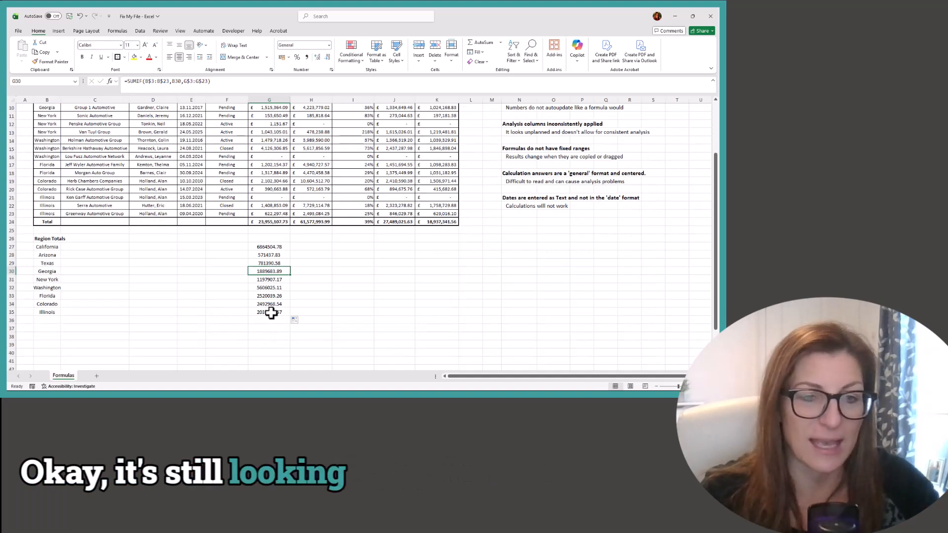
pyautogui.click(173, 81)
pyautogui.scroll(3, 223, 253)
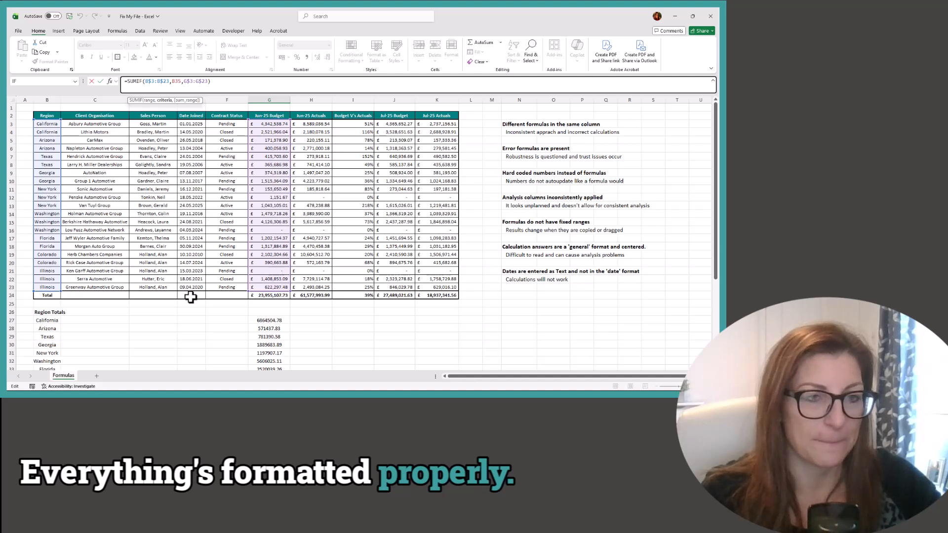
pyautogui.press('Escape')
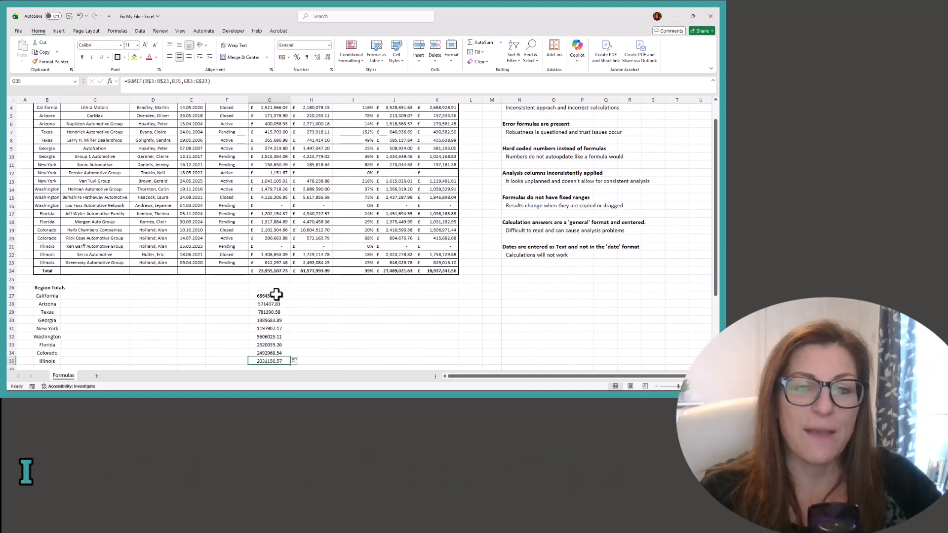
# Step: Try filling the California SUMIF formula from G27 across to H27 and check which columns it references
pyautogui.click(275, 296)
pyautogui.scroll(1, 312, 300)
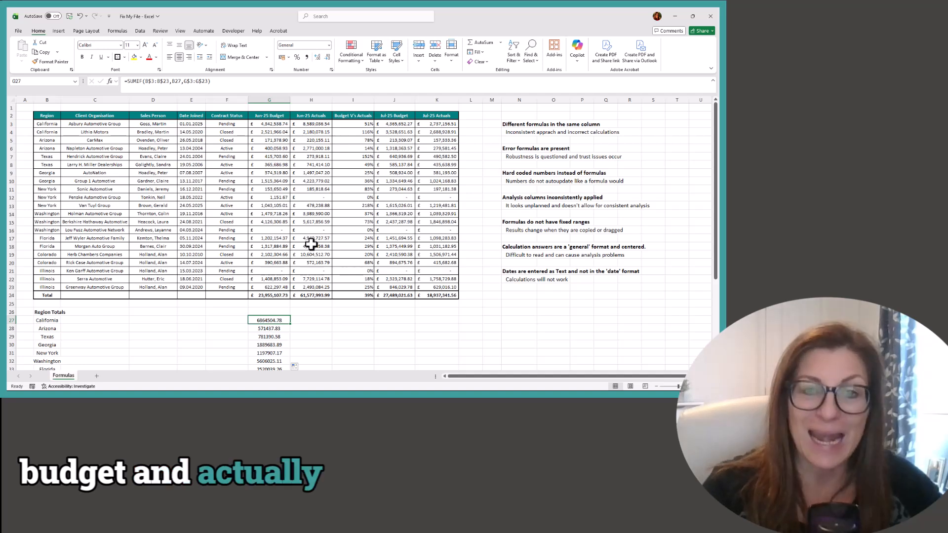
pyautogui.moveTo(291, 324); pyautogui.dragTo(329, 328)
pyautogui.click(299, 320)
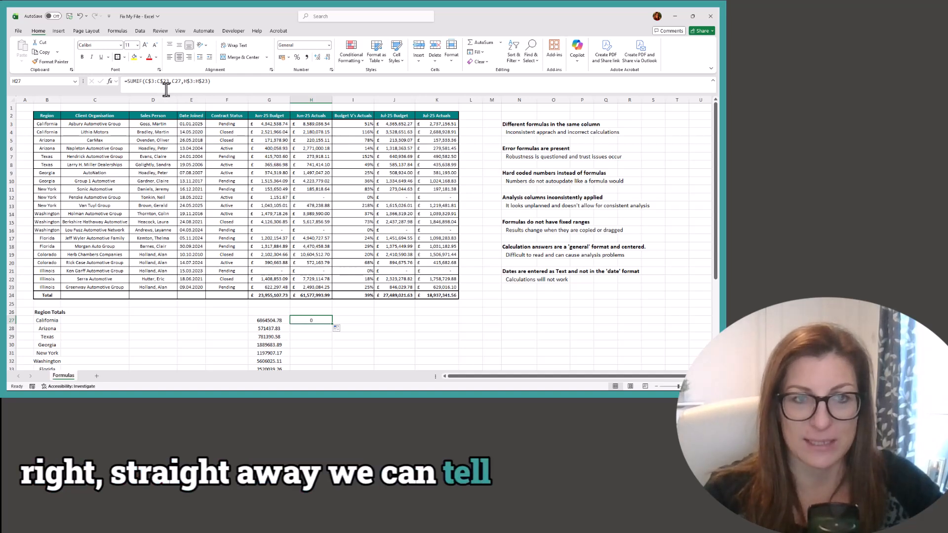
pyautogui.click(146, 81)
pyautogui.click(147, 82)
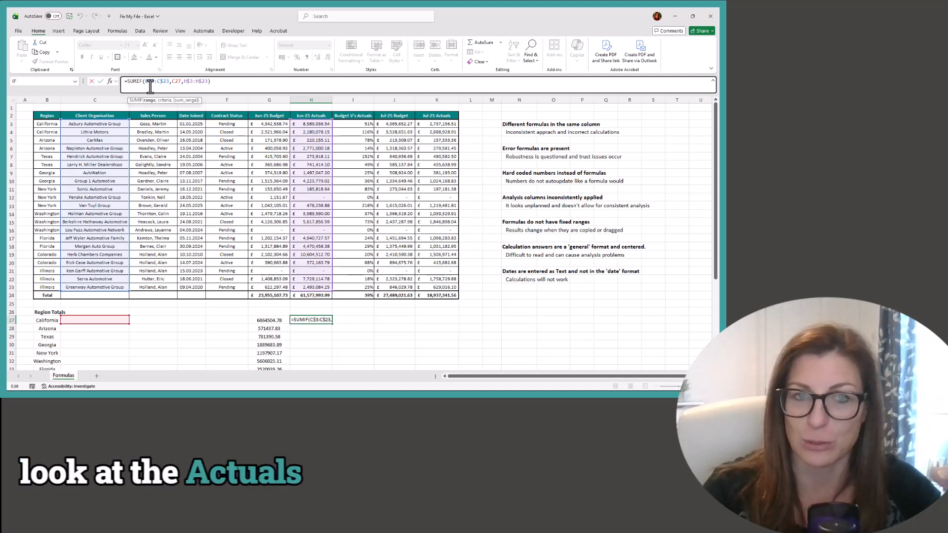
pyautogui.hotkey('ctrl', 'Return')
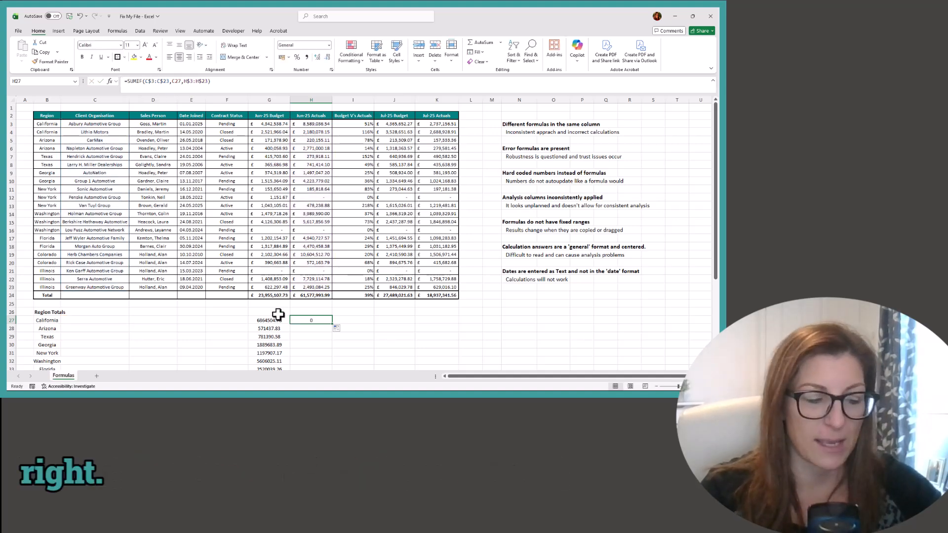
# Step: Fix the column references in the G27 SUMIF formula, making the region range $B$3:$B$23 and the criteria $B27
pyautogui.click(149, 81)
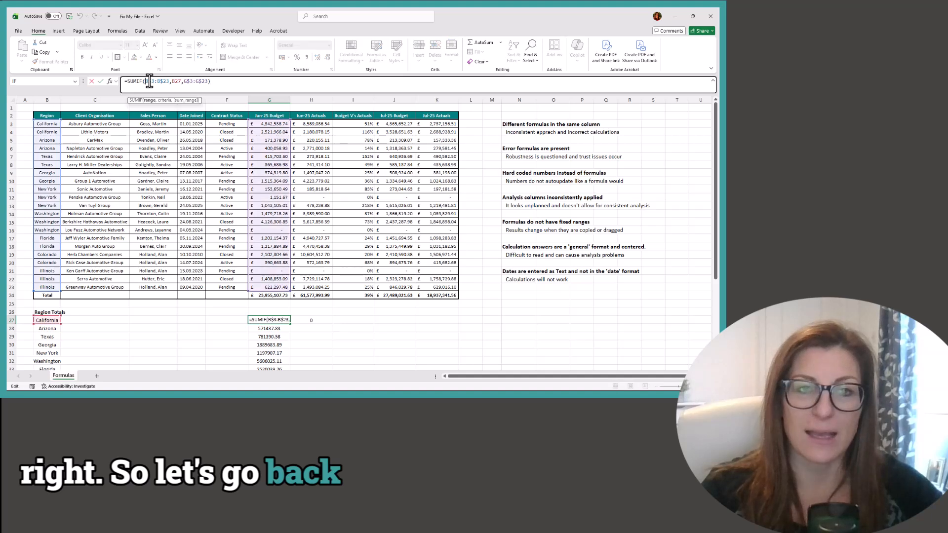
pyautogui.write('$')
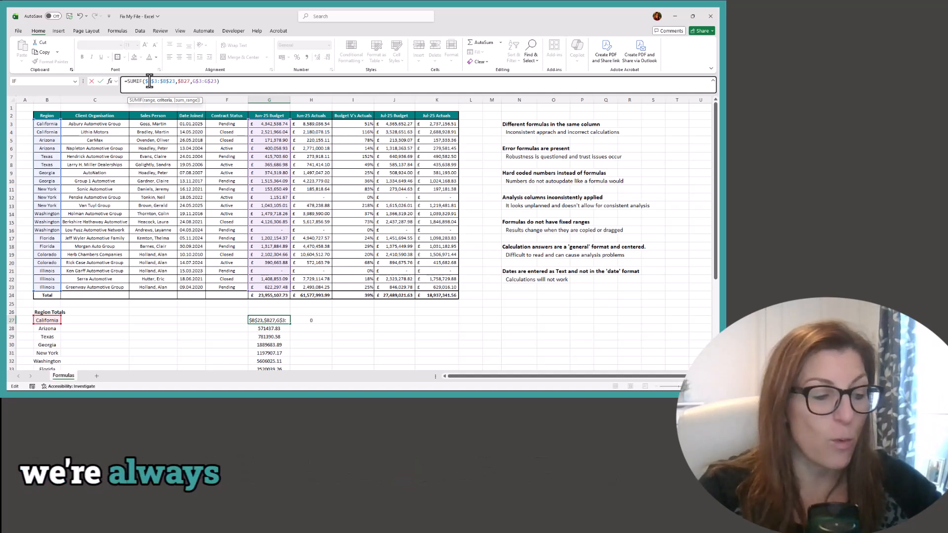
pyautogui.write('$')
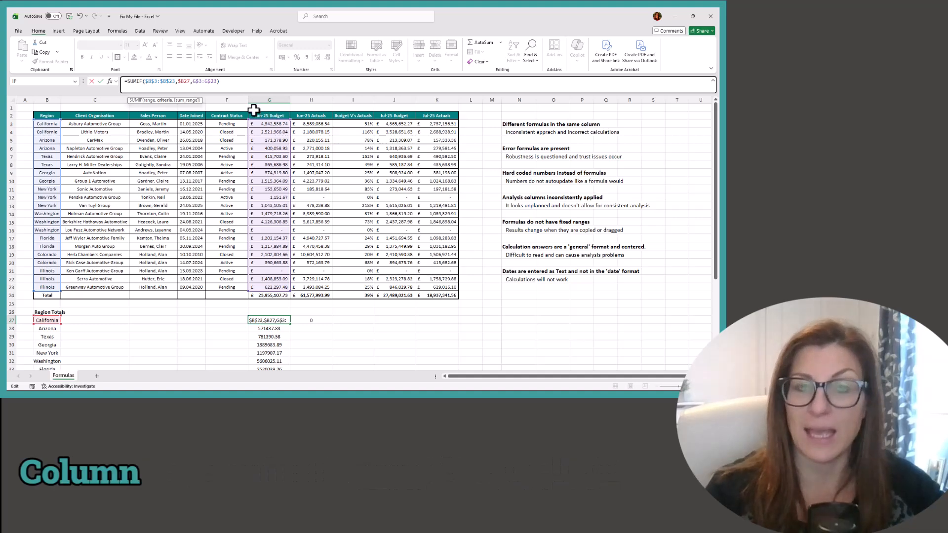
pyautogui.hotkey('ctrl', 'Return')
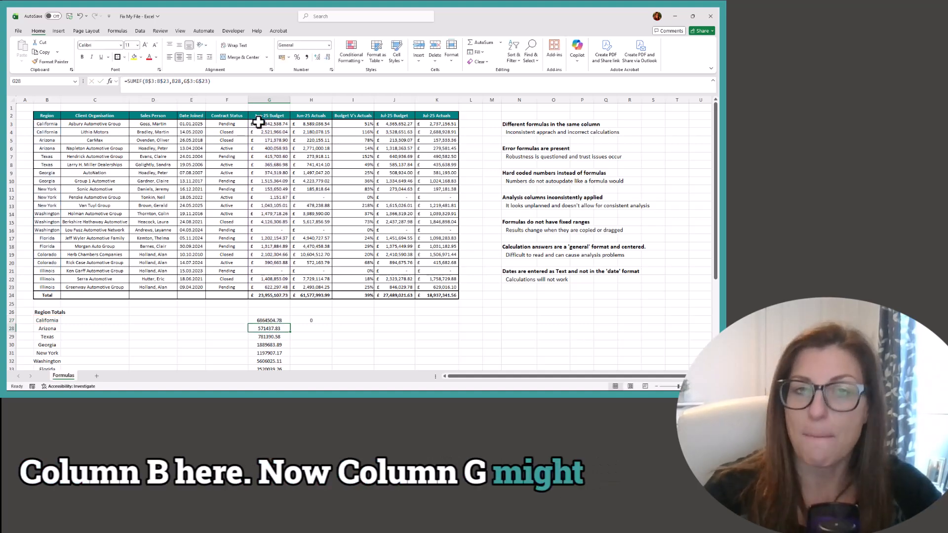
# Step: Fill the corrected G27 formula through G27:H35 and check the ranges used in the Washington June actuals total, H32
pyautogui.scroll(-3, 219, 262)
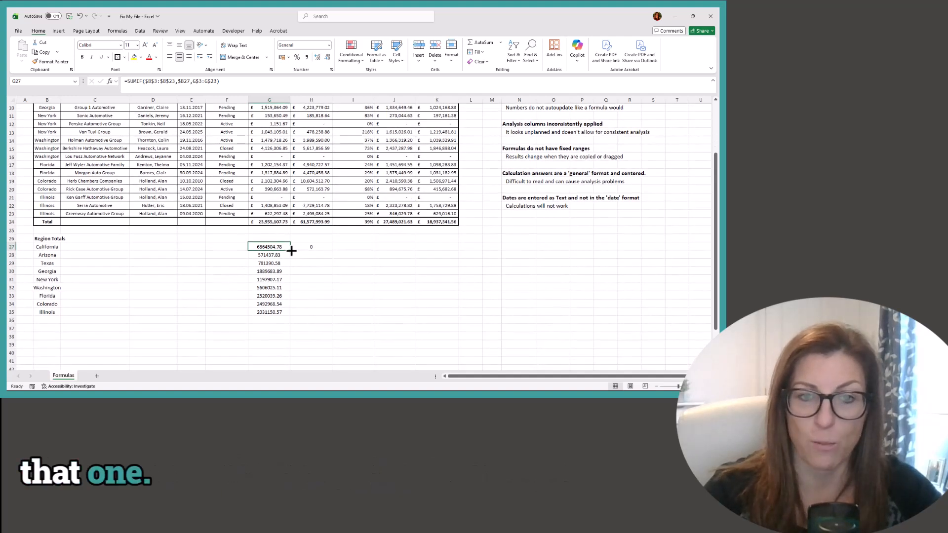
pyautogui.moveTo(288, 289)
pyautogui.mouseDown()
pyautogui.moveTo(288, 315)
pyautogui.moveTo(337, 318)
pyautogui.moveTo(323, 314)
pyautogui.mouseUp()
pyautogui.scroll(3, 321, 305)
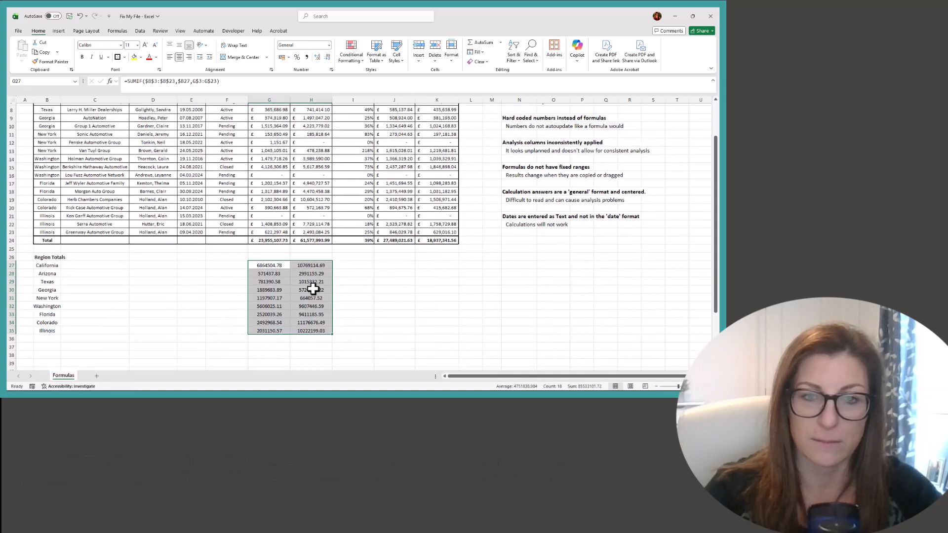
pyautogui.click(313, 320)
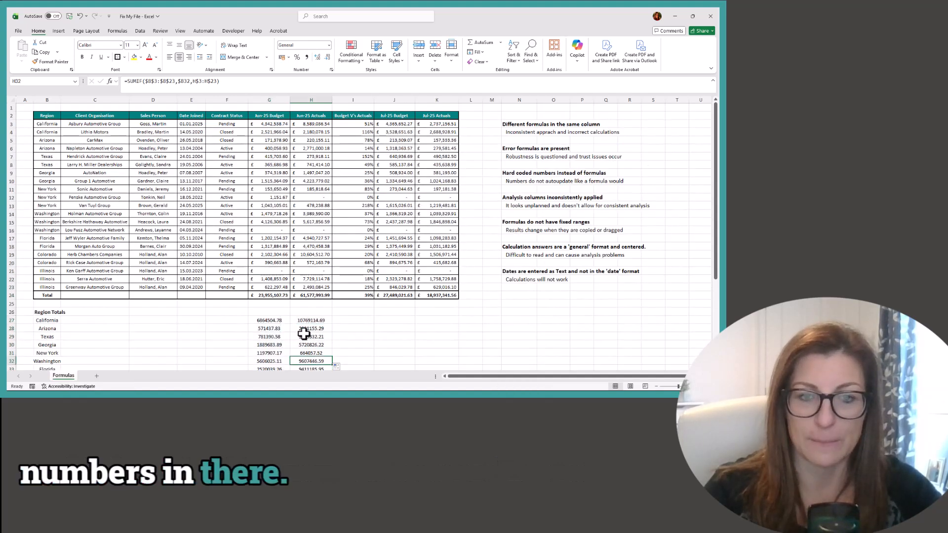
pyautogui.click(150, 83)
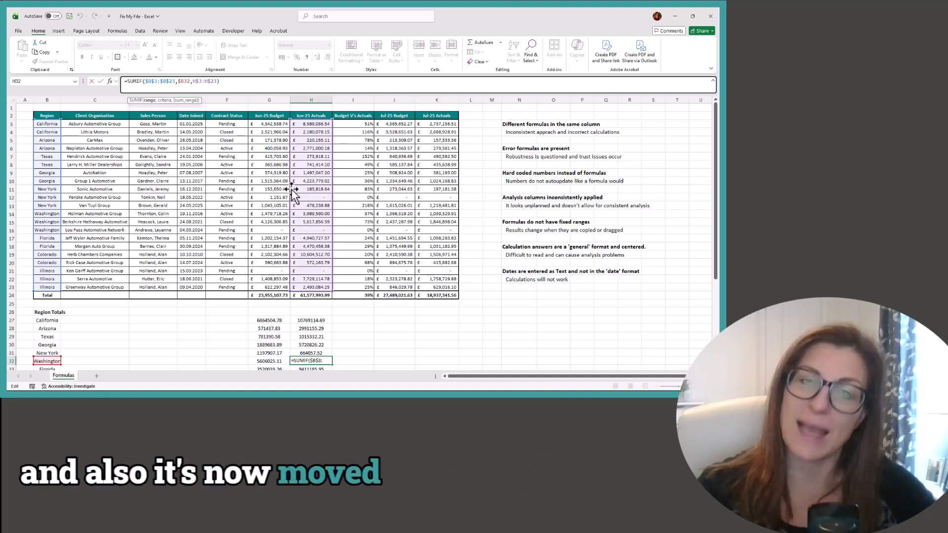
pyautogui.scroll(-2, 297, 296)
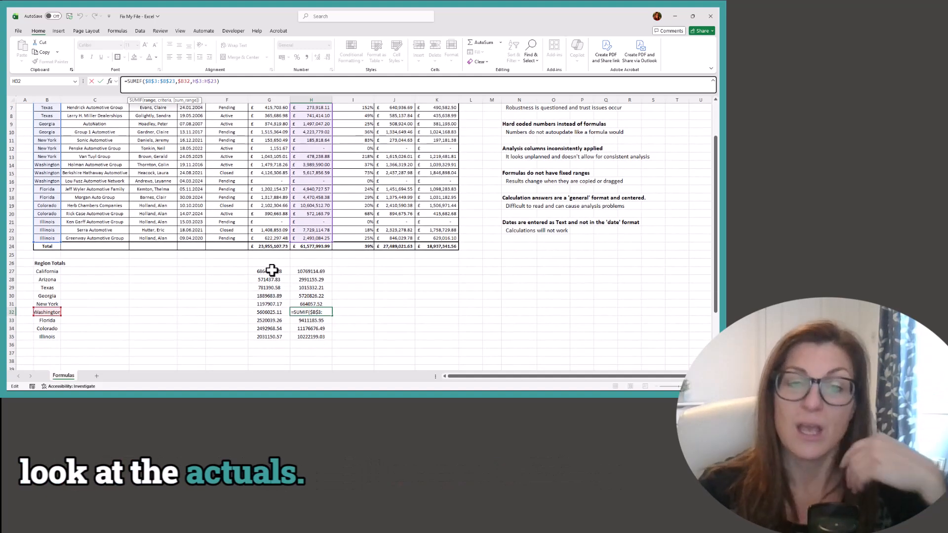
# Step: Copy the June region totals G27:H35 to the July columns starting at J27 and check the pasted formulas in J31 and J29
pyautogui.moveTo(271, 271); pyautogui.dragTo(310, 337)
pyautogui.hotkey('ctrl', 'c')
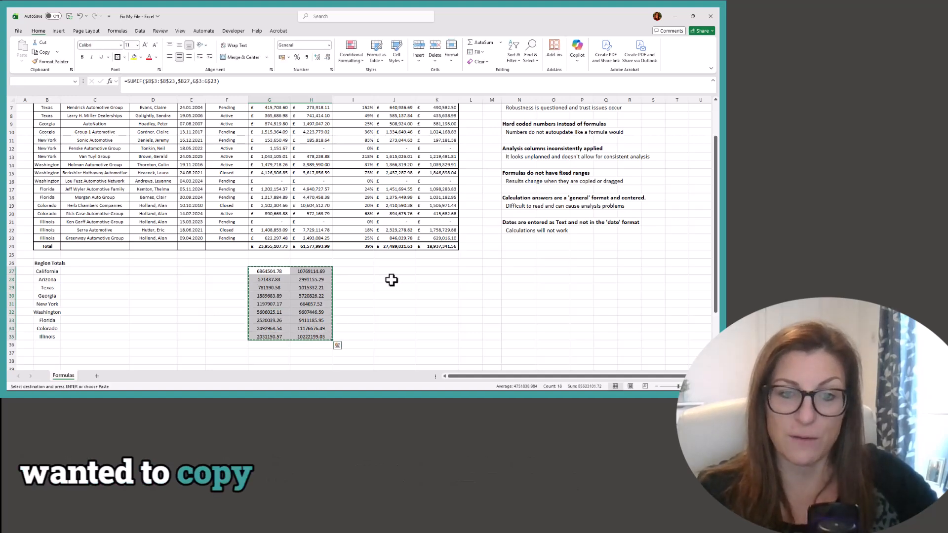
pyautogui.click(388, 269)
pyautogui.hotkey('ctrl', 'v')
pyautogui.click(398, 305)
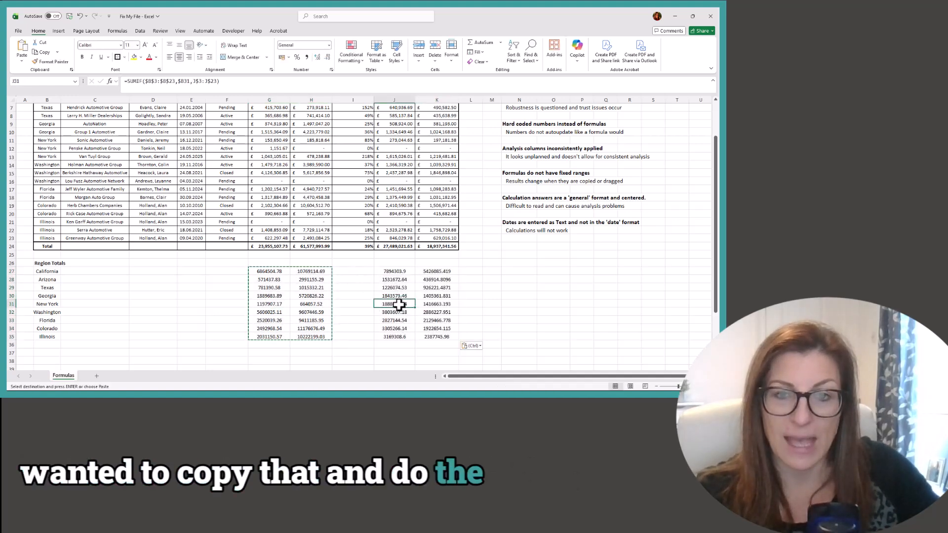
pyautogui.click(397, 288)
pyautogui.scroll(2, 425, 286)
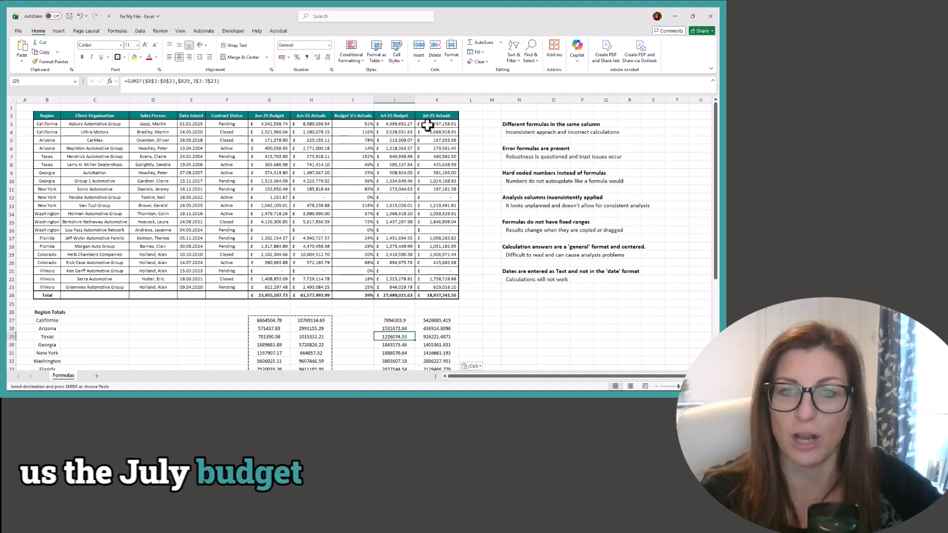
pyautogui.click(311, 329)
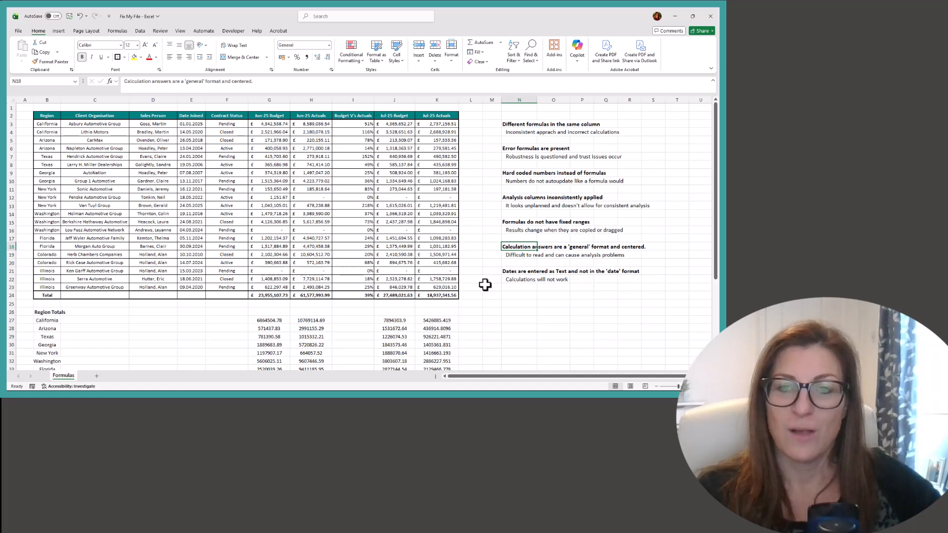
# Step: Format the region totals in G27:K35 with the English (United Kingdom) pound accounting format
pyautogui.click(262, 322)
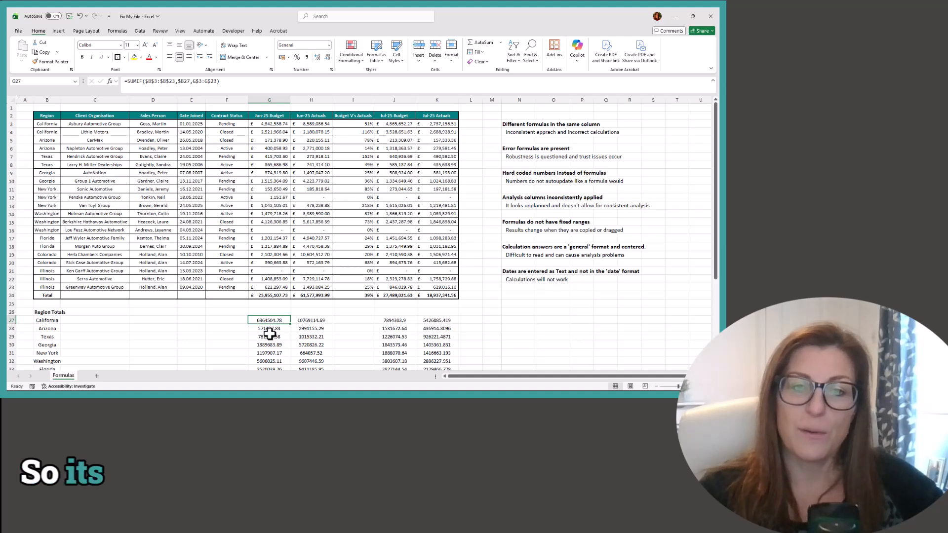
pyautogui.scroll(-2, 270, 326)
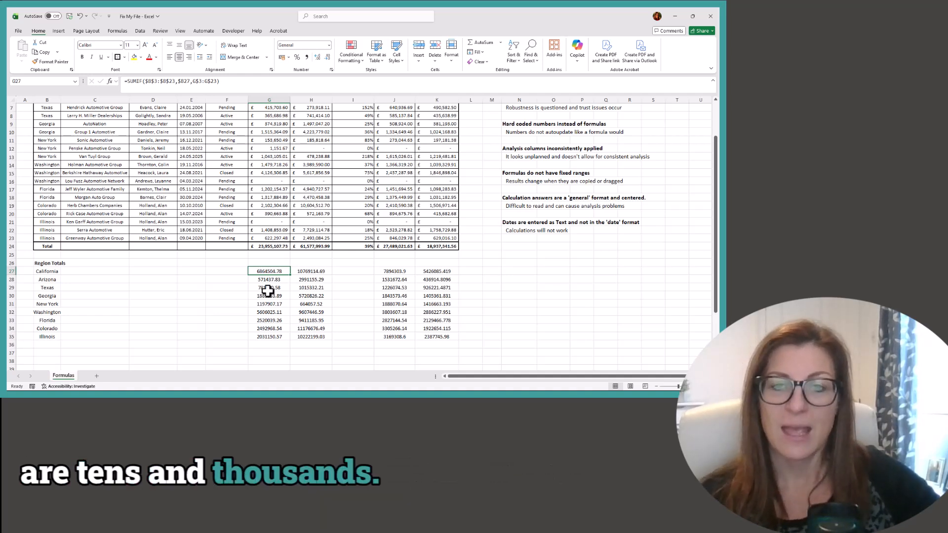
pyautogui.moveTo(437, 271); pyautogui.dragTo(435, 337)
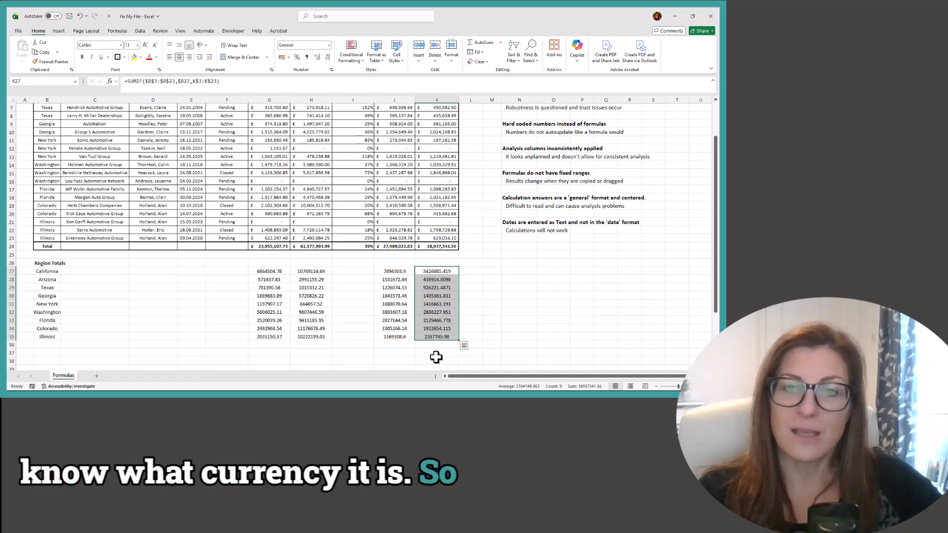
pyautogui.moveTo(437, 337); pyautogui.dragTo(277, 270)
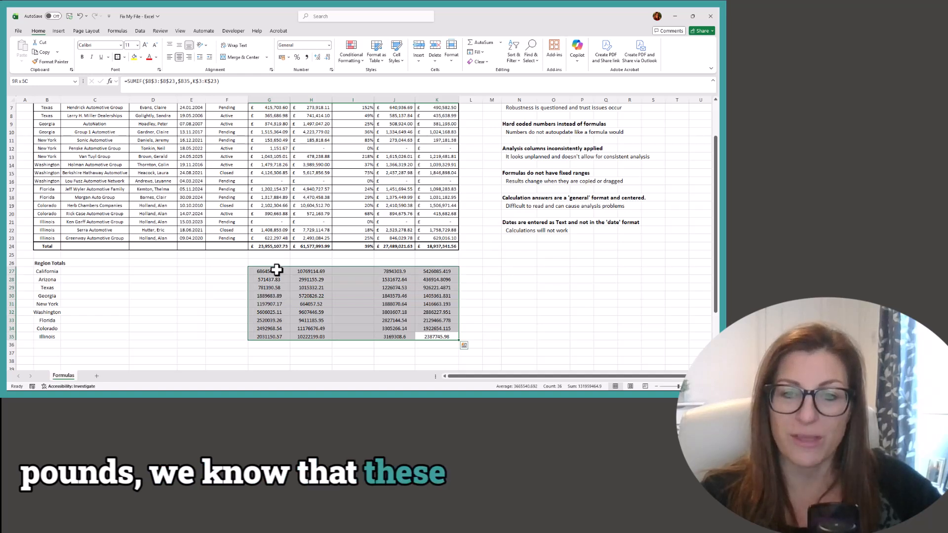
pyautogui.click(288, 57)
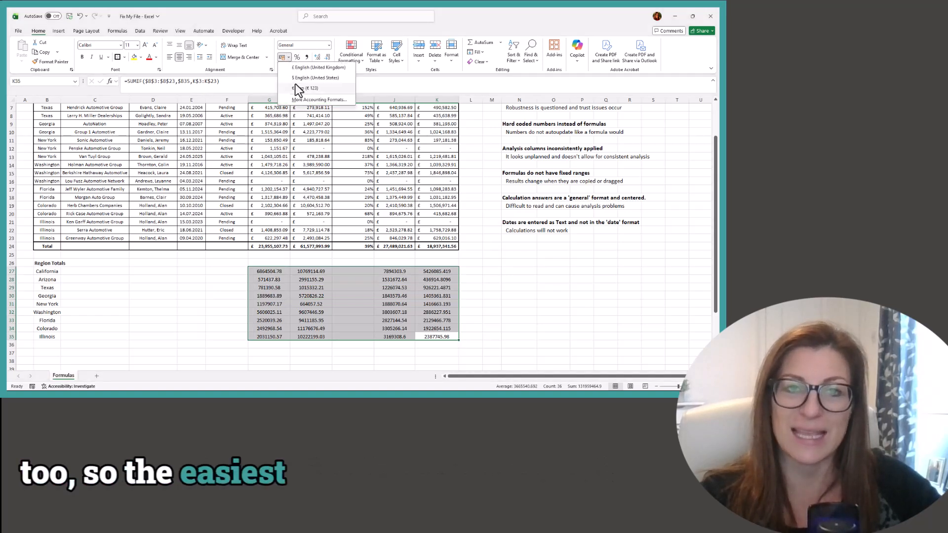
pyautogui.click(294, 67)
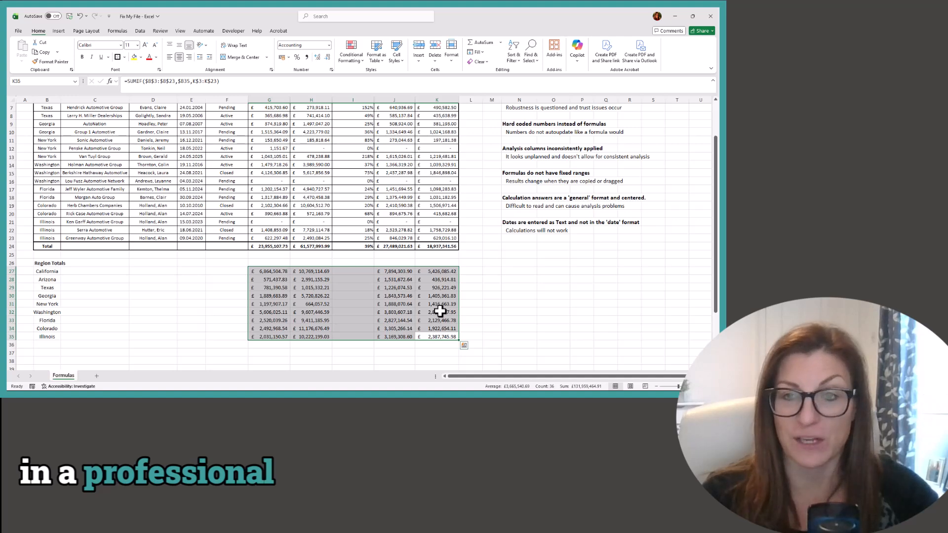
pyautogui.click(440, 311)
pyautogui.scroll(2, 439, 310)
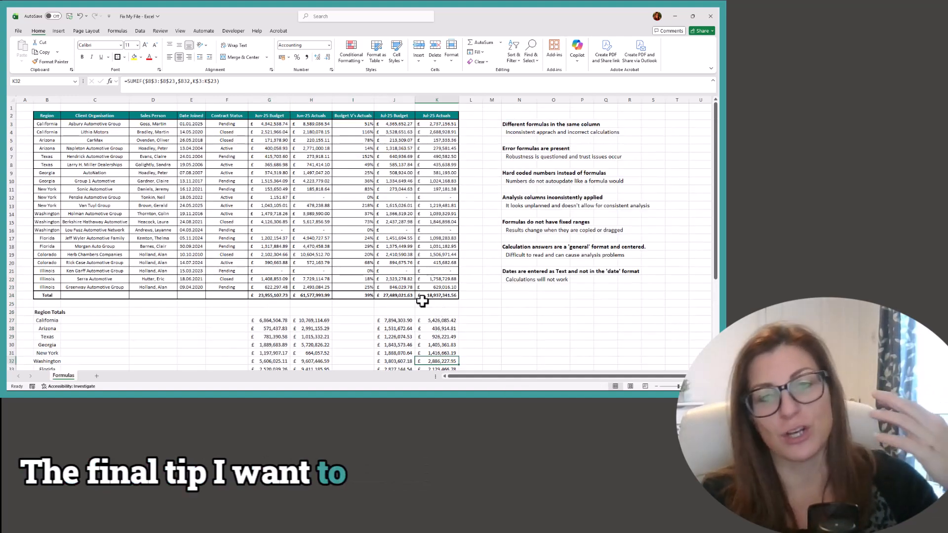
# Step: Check the number format of the Date Joined entries and set E3:E23 to Short Date
pyautogui.click(190, 148)
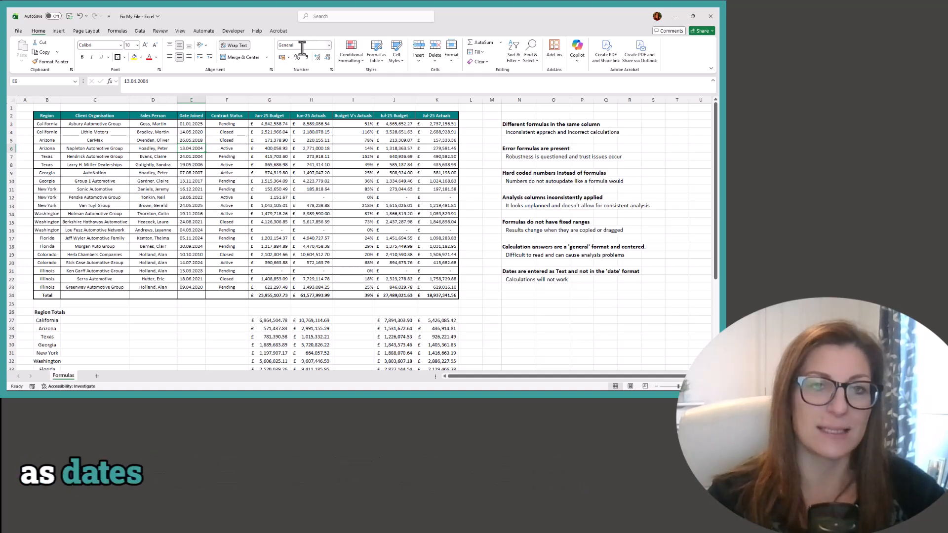
pyautogui.click(191, 336)
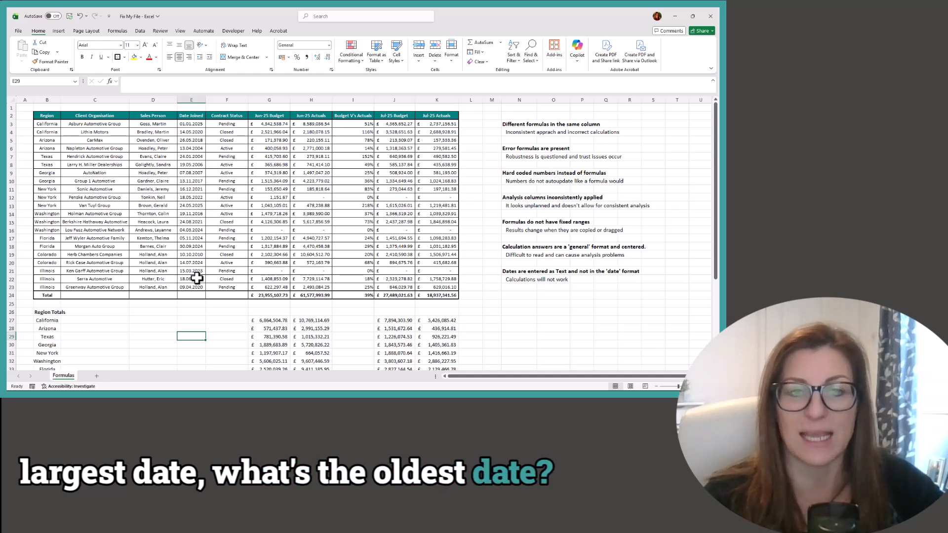
pyautogui.click(191, 165)
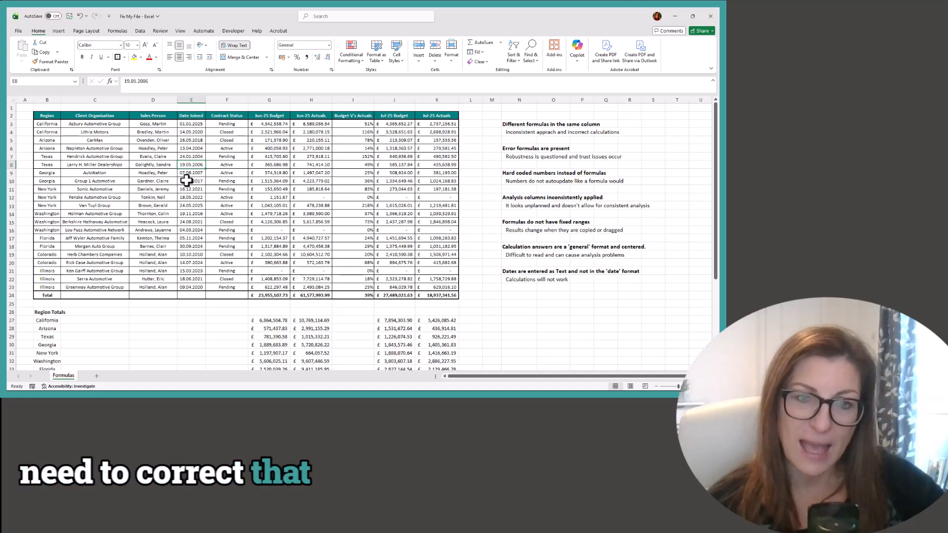
pyautogui.moveTo(187, 123); pyautogui.dragTo(189, 286)
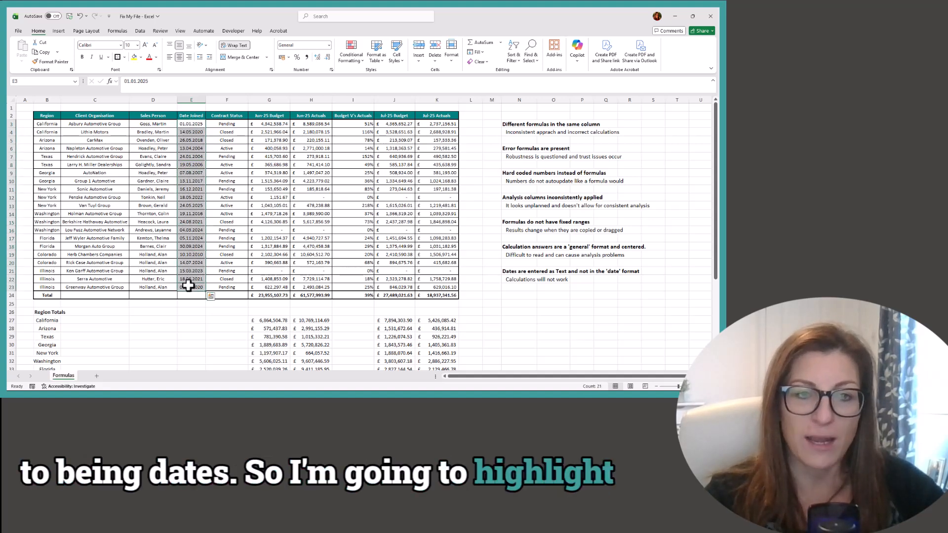
pyautogui.click(329, 46)
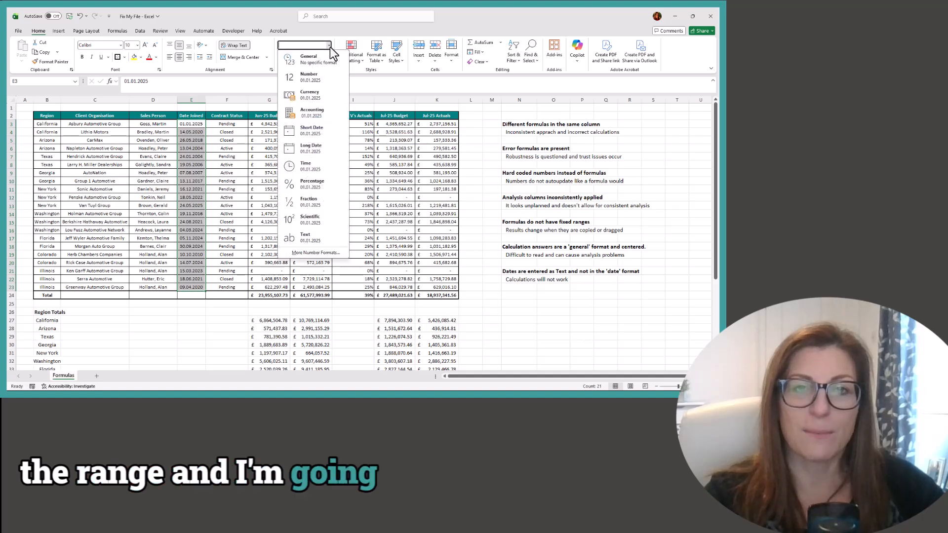
pyautogui.click(309, 133)
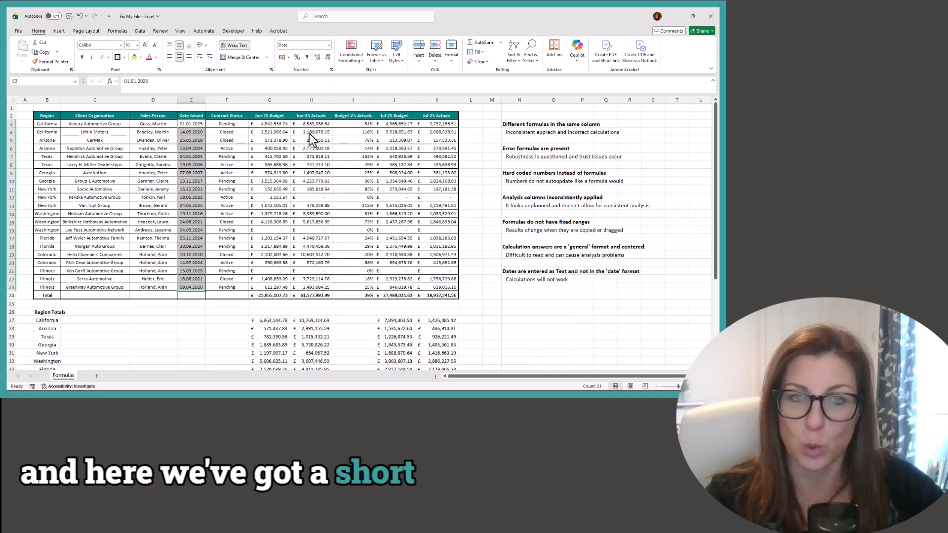
# Step: Browse the date types offered in Format Cells for the Date Joined range and leave without applying one
pyautogui.click(329, 46)
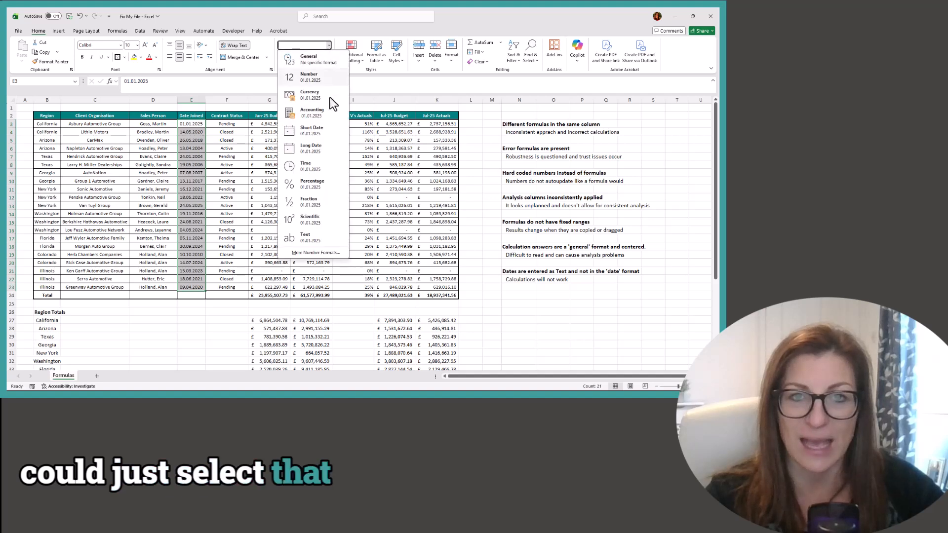
pyautogui.click(310, 252)
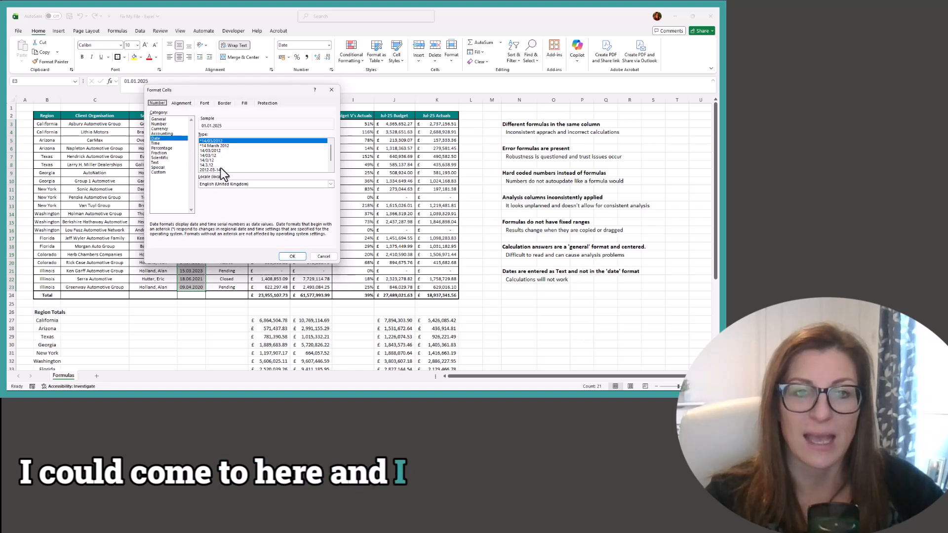
pyautogui.scroll(-1, 330, 152)
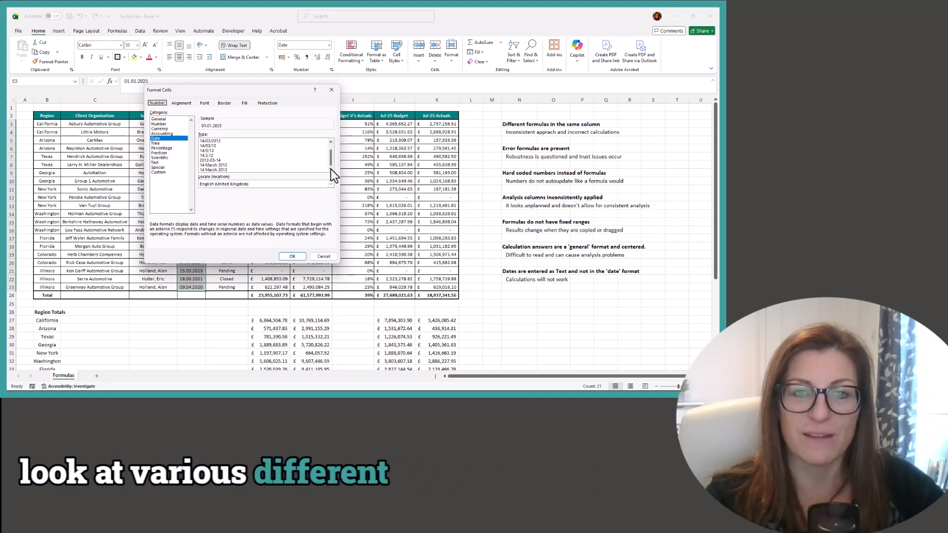
pyautogui.moveTo(333, 159); pyautogui.dragTo(333, 144)
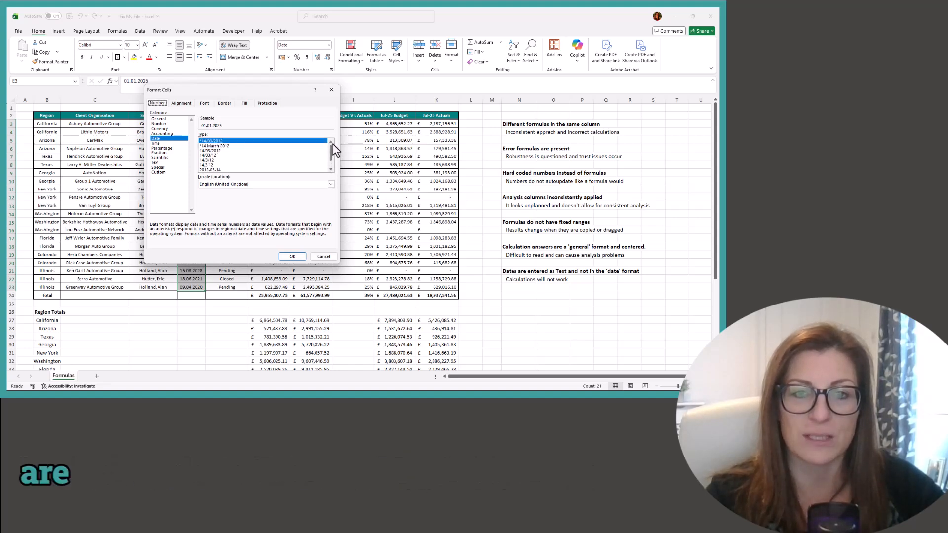
pyautogui.click(328, 255)
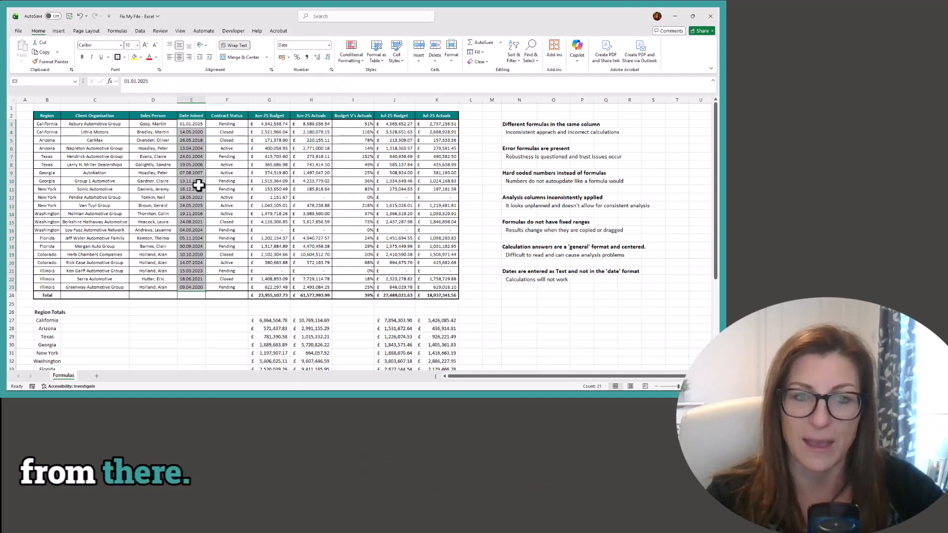
# Step: Check individual Date Joined entries, including E14, to see how the dates are stored
pyautogui.click(198, 182)
pyautogui.click(197, 139)
pyautogui.click(197, 213)
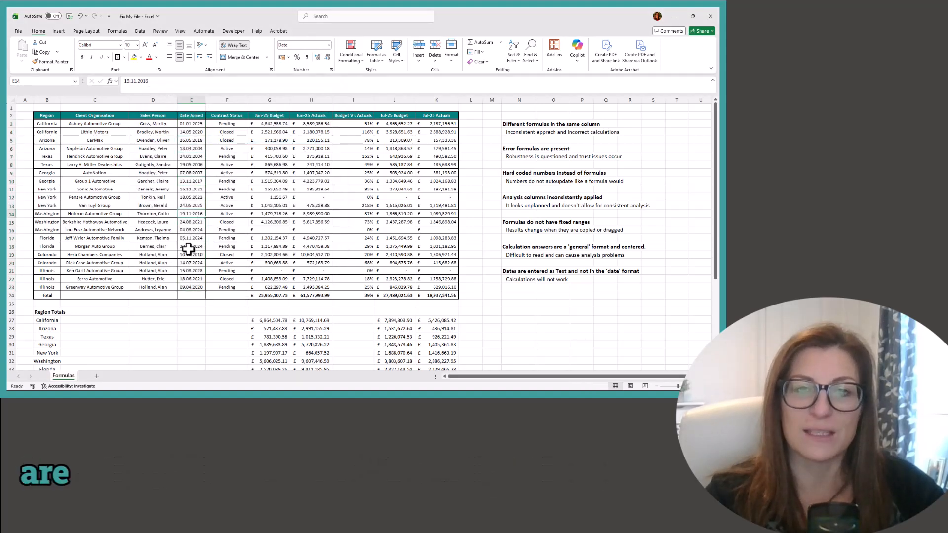